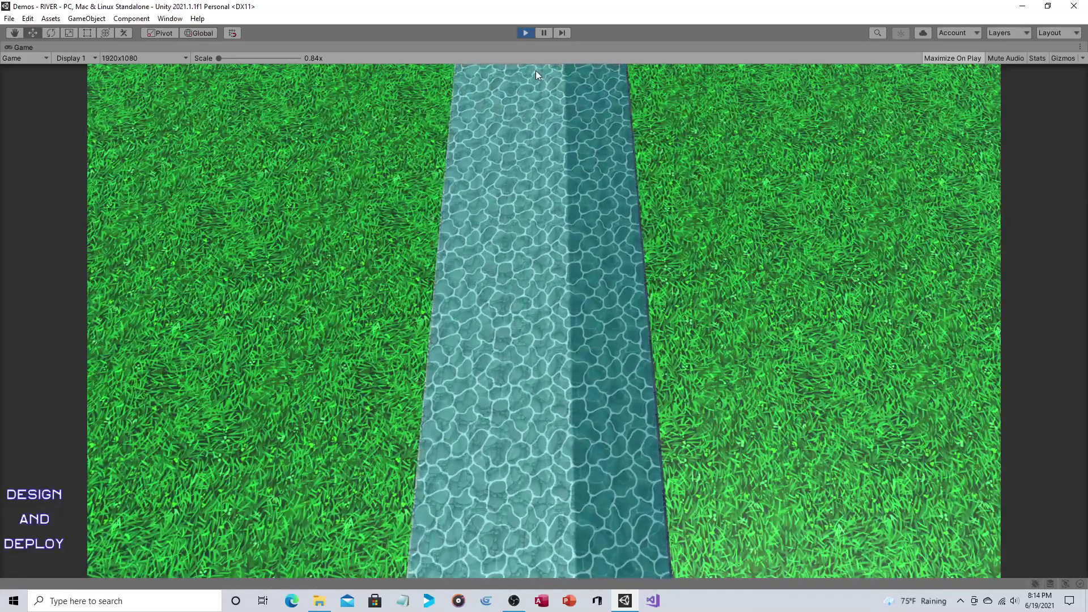
Stop the running RIVER scene and open the Demo scene from the AllIn1SpriteShader Demo folder.
{"action": "left_click", "coordinate": [527, 33]}
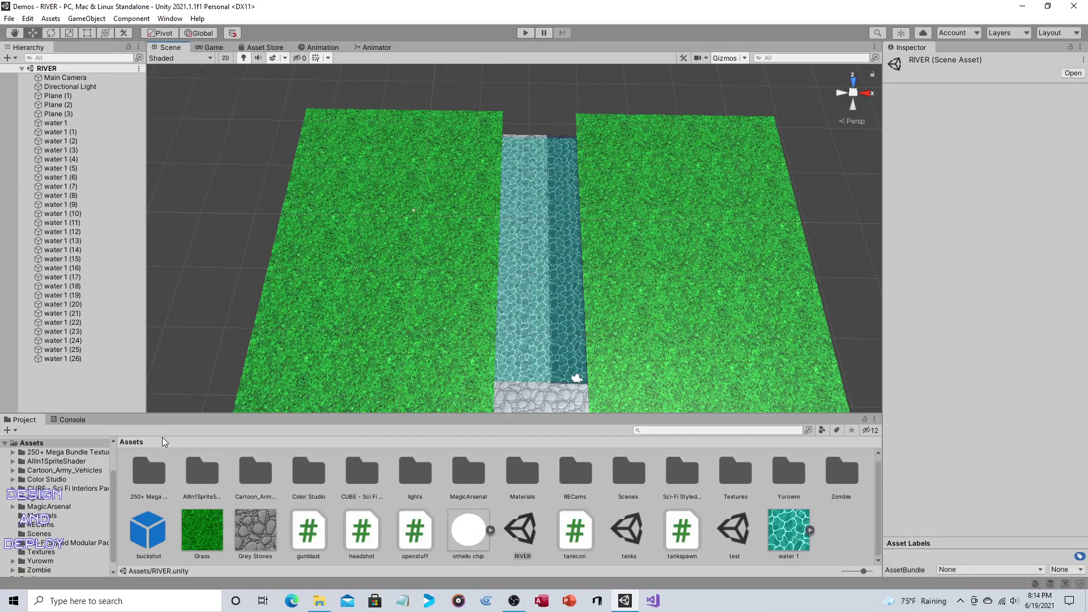
{"action": "double_click", "coordinate": [202, 473]}
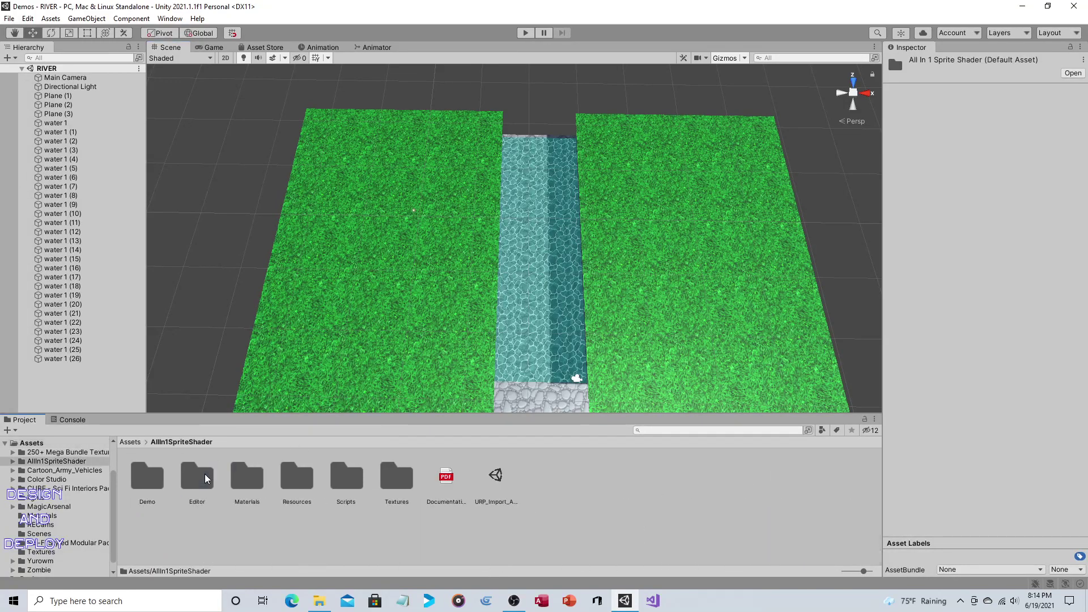
{"action": "double_click", "coordinate": [147, 475]}
{"action": "double_click", "coordinate": [444, 478]}
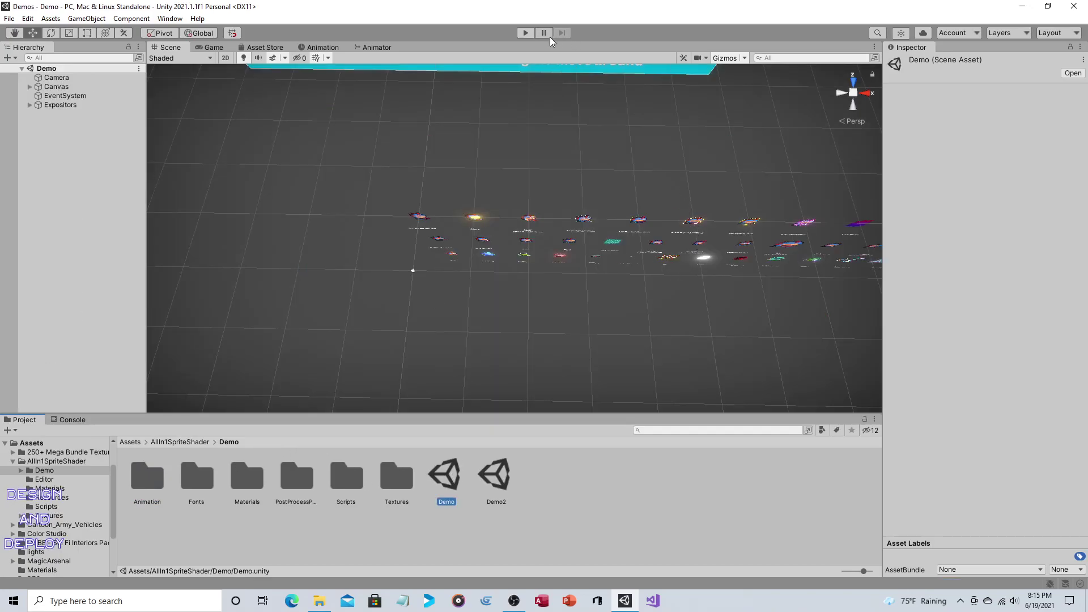
Play the Demo scene, browse the sprites under Color Effects, UV Effects and Effect Combinations, and end play mode.
{"action": "left_click", "coordinate": [527, 33]}
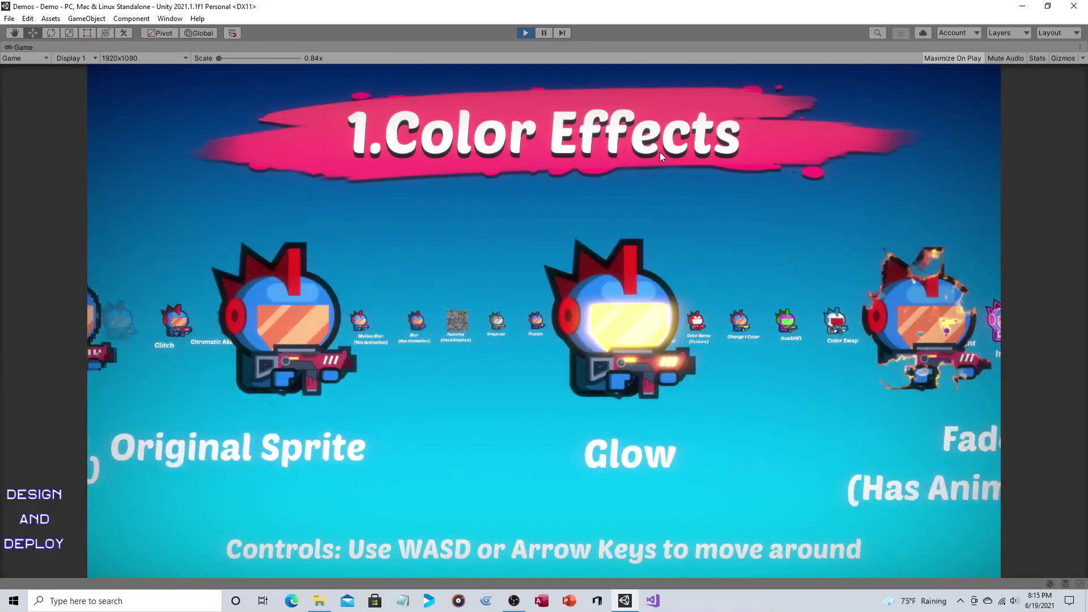
{"action": "key", "text": "Right"}
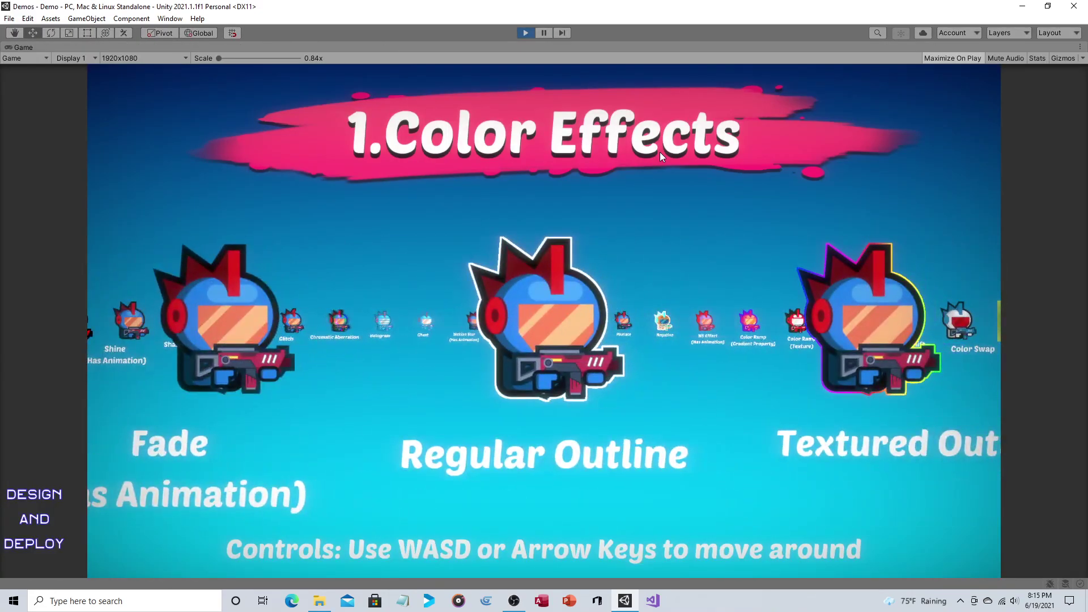
{"action": "key", "text": "Right"}
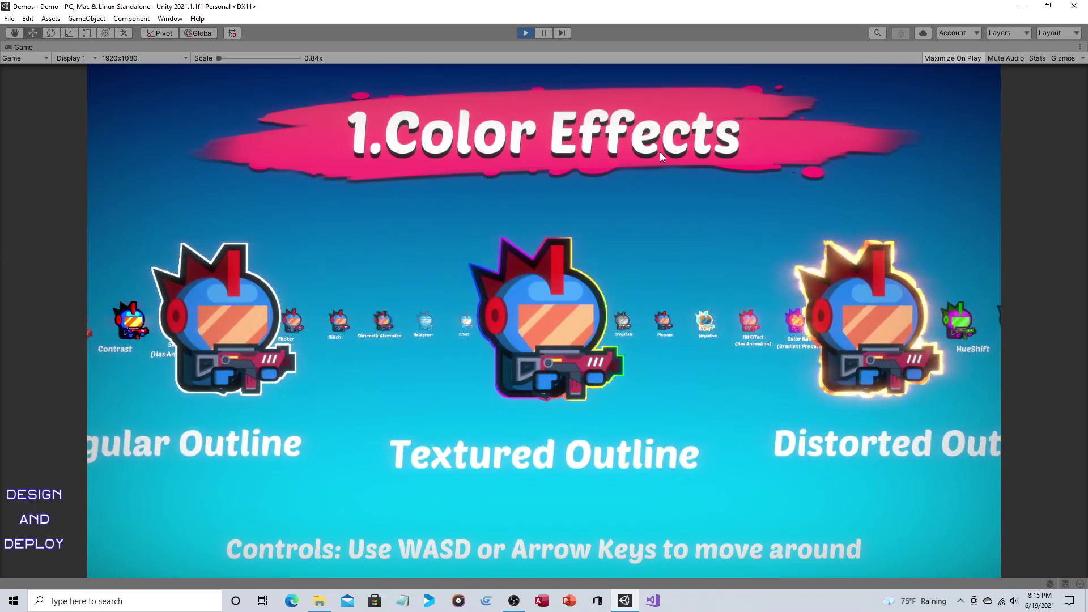
{"action": "key", "text": "Down"}
{"action": "key", "text": "Right"}
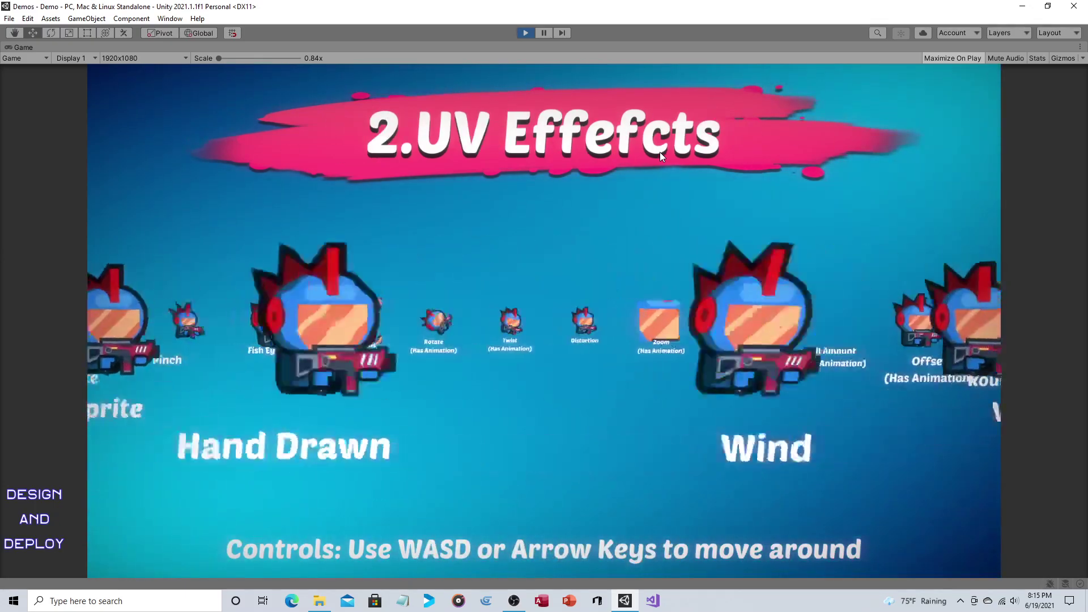
{"action": "key", "text": "Down"}
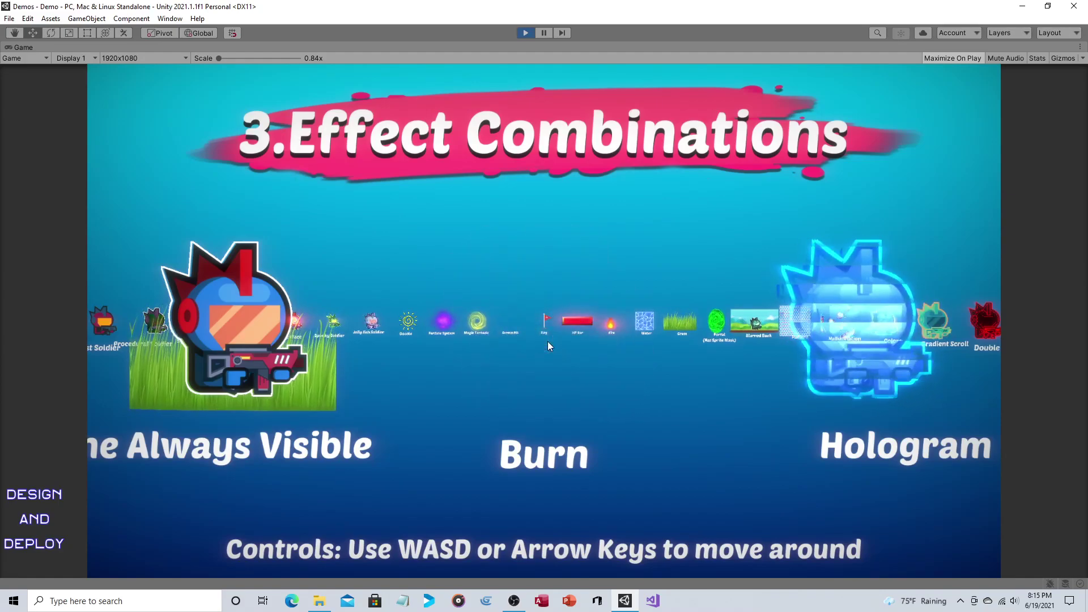
{"action": "left_click", "coordinate": [527, 33]}
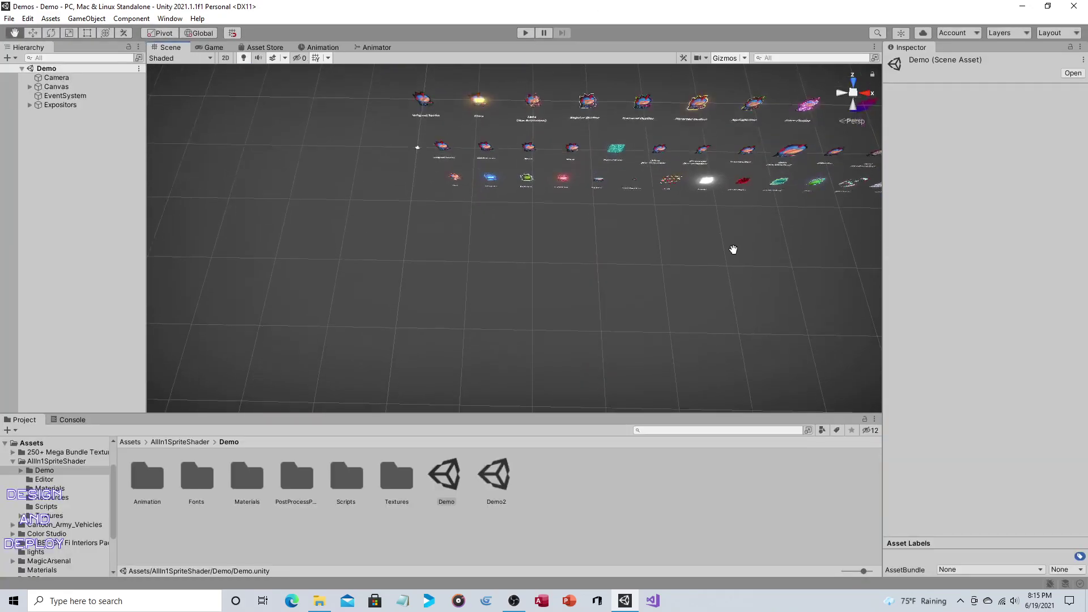
Examine the Impact sprite's All In 1 Shader material, reviewing its general properties, Color Effects and UV Effects options.
{"action": "left_click", "coordinate": [715, 216]}
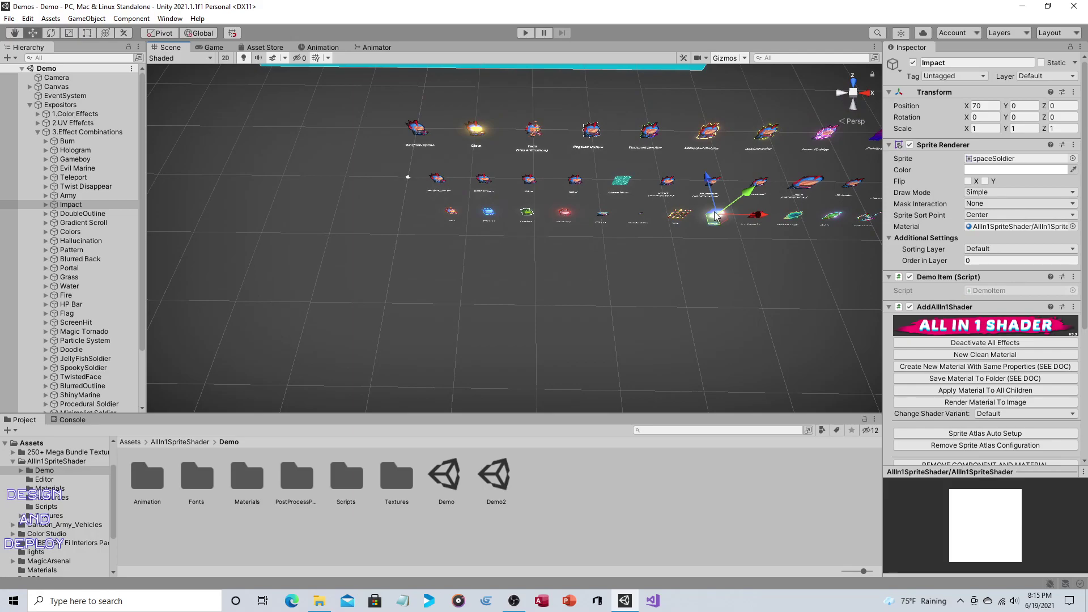
{"action": "scroll", "coordinate": [982, 280], "scroll_direction": "down", "scroll_amount": 5}
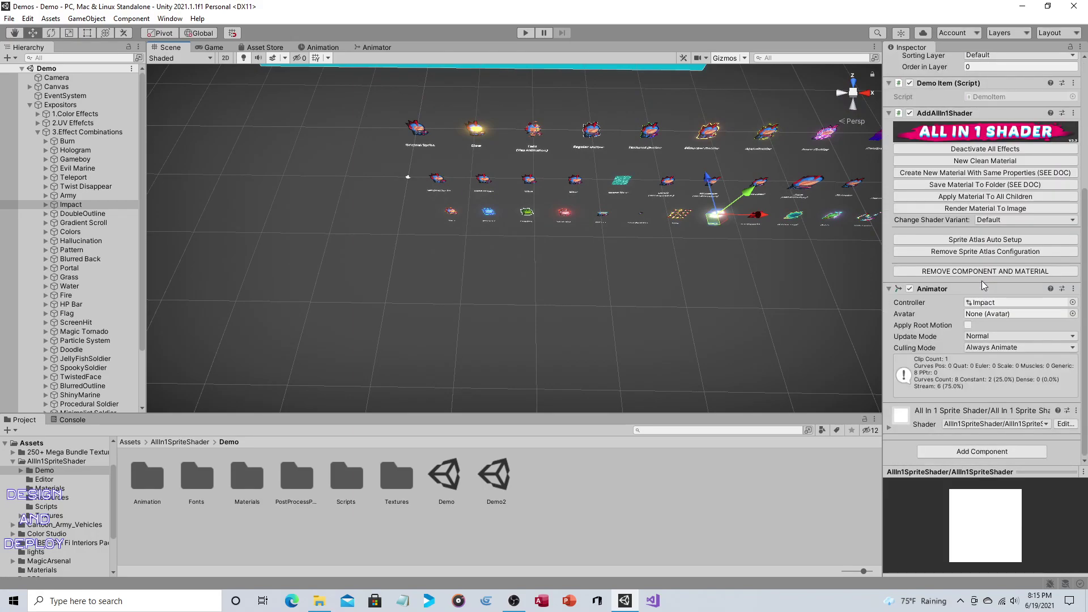
{"action": "left_click", "coordinate": [891, 426]}
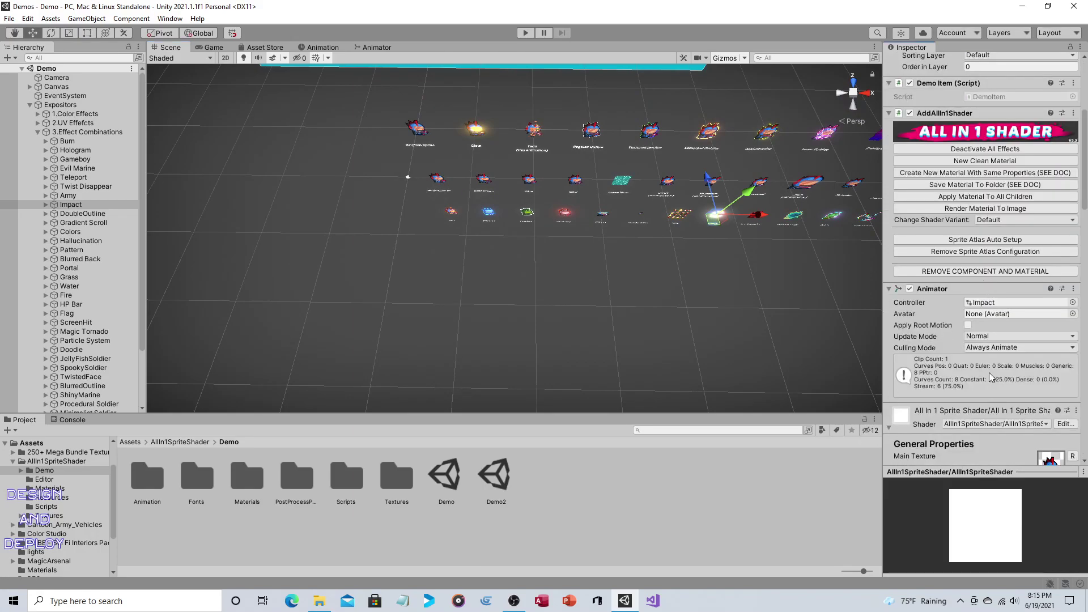
{"action": "scroll", "coordinate": [989, 371], "scroll_direction": "down", "scroll_amount": 10}
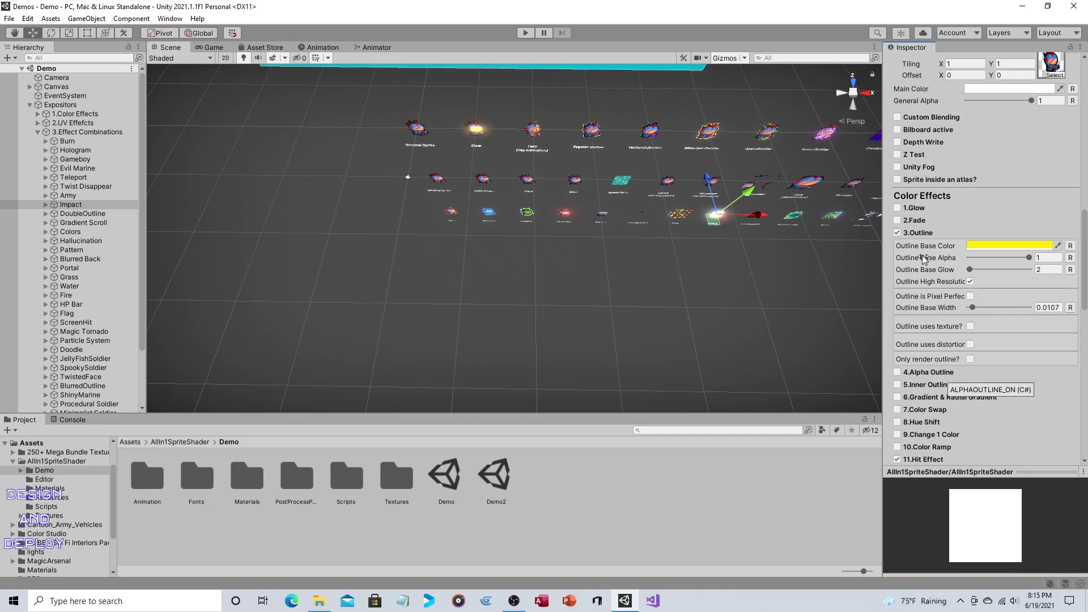
{"action": "scroll", "coordinate": [995, 280], "scroll_direction": "down", "scroll_amount": 8}
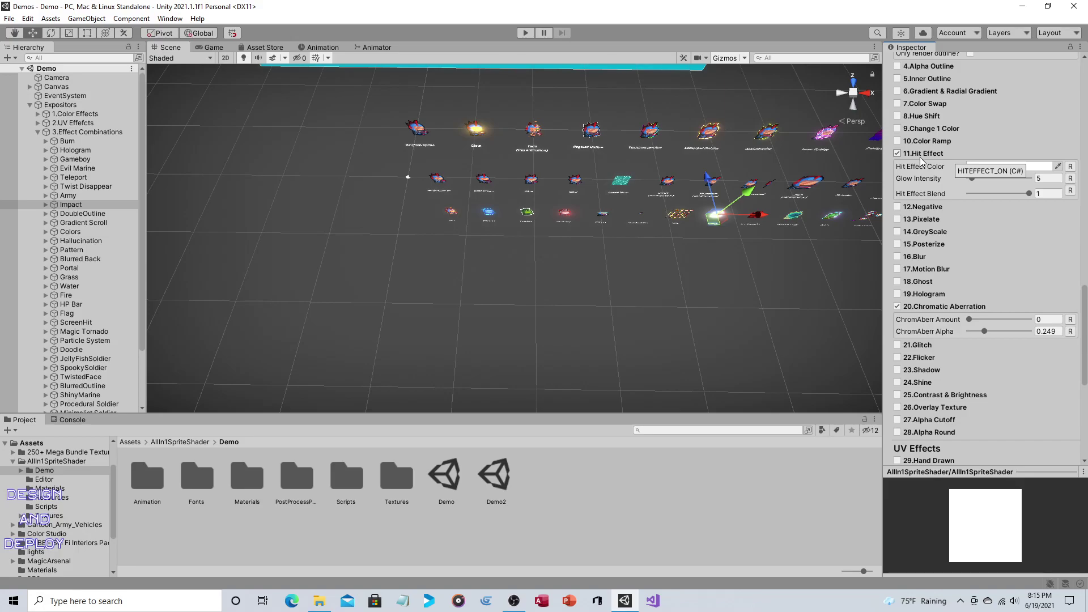
{"action": "scroll", "coordinate": [927, 187], "scroll_direction": "down", "scroll_amount": 10}
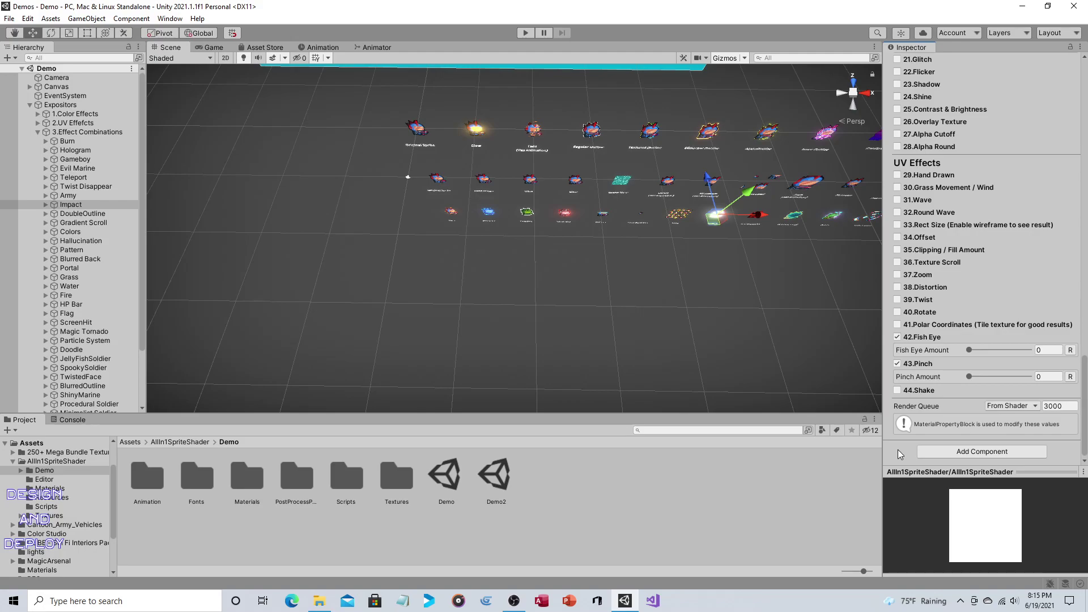
{"action": "scroll", "coordinate": [944, 316], "scroll_direction": "up", "scroll_amount": 4}
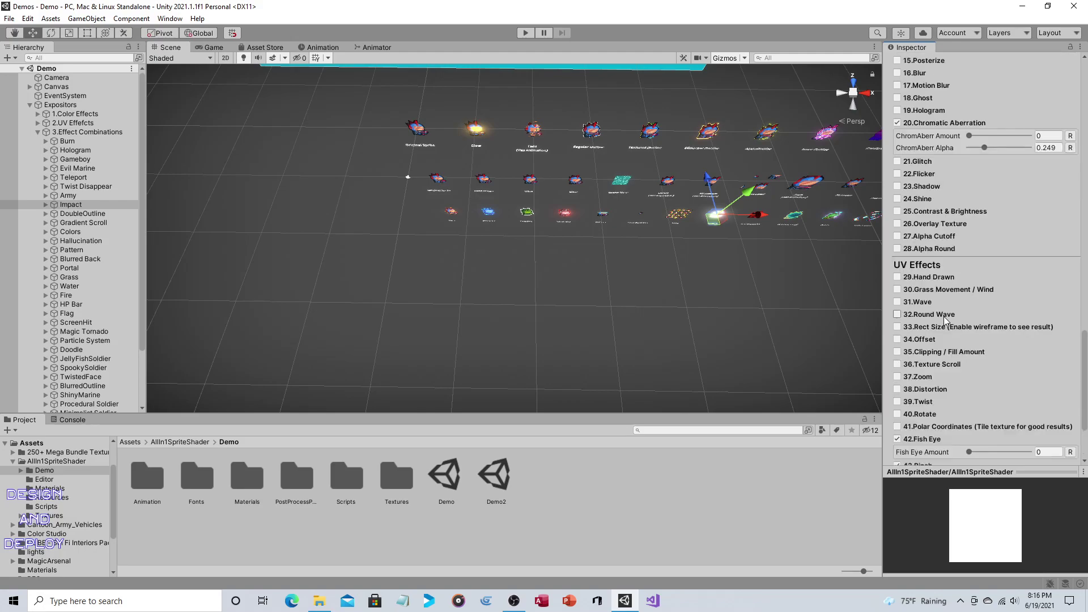
{"action": "scroll", "coordinate": [944, 316], "scroll_direction": "up", "scroll_amount": 4}
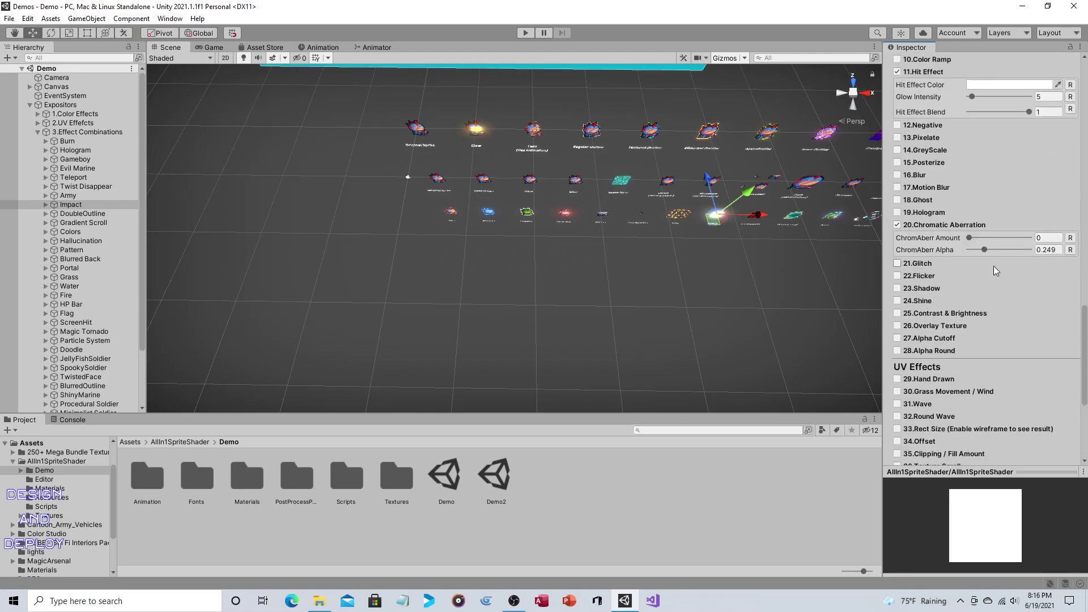
{"action": "scroll", "coordinate": [994, 266], "scroll_direction": "up", "scroll_amount": 6}
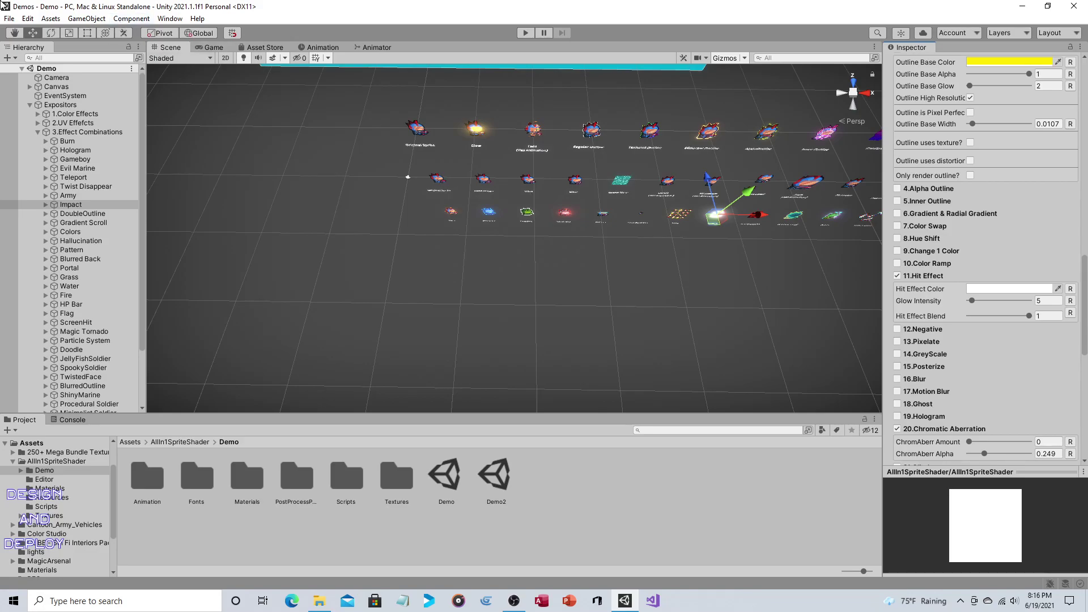
Create a new scene from the Basic (Built-in) template.
{"action": "left_click", "coordinate": [9, 18]}
{"action": "left_click", "coordinate": [15, 33]}
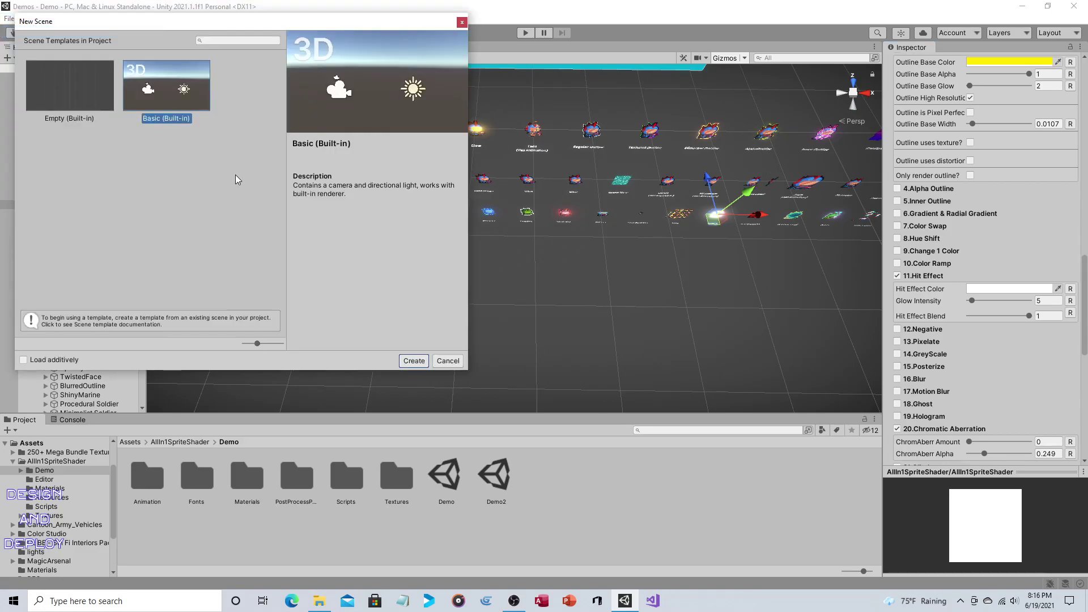
{"action": "double_click", "coordinate": [181, 135]}
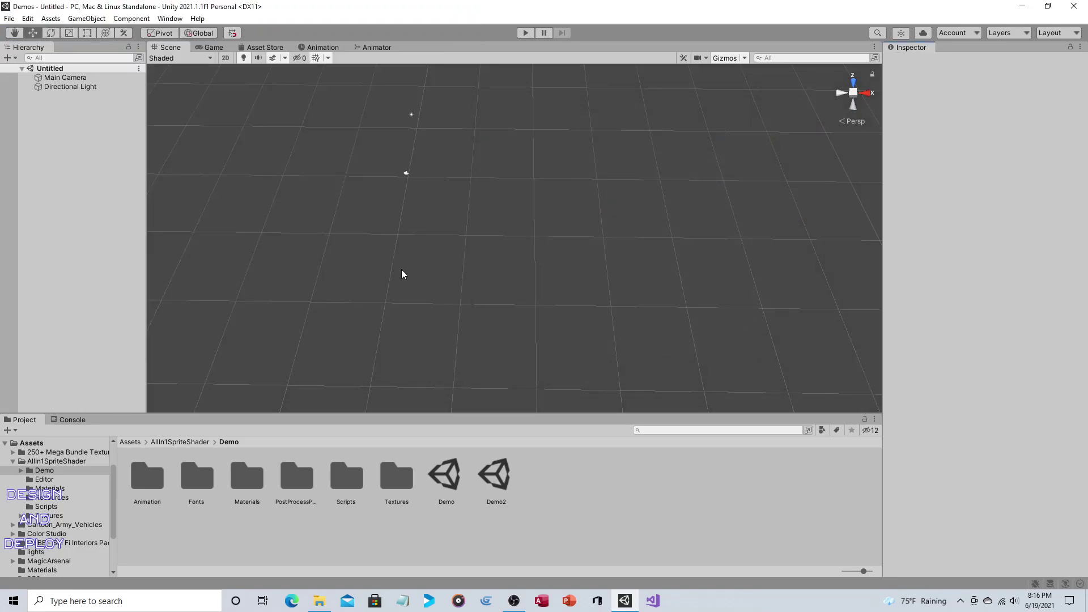
Add a 3D plane to the scene and apply the Grass material to it.
{"action": "middle_click_drag", "start_coordinate": [403, 274], "coordinate": [467, 240]}
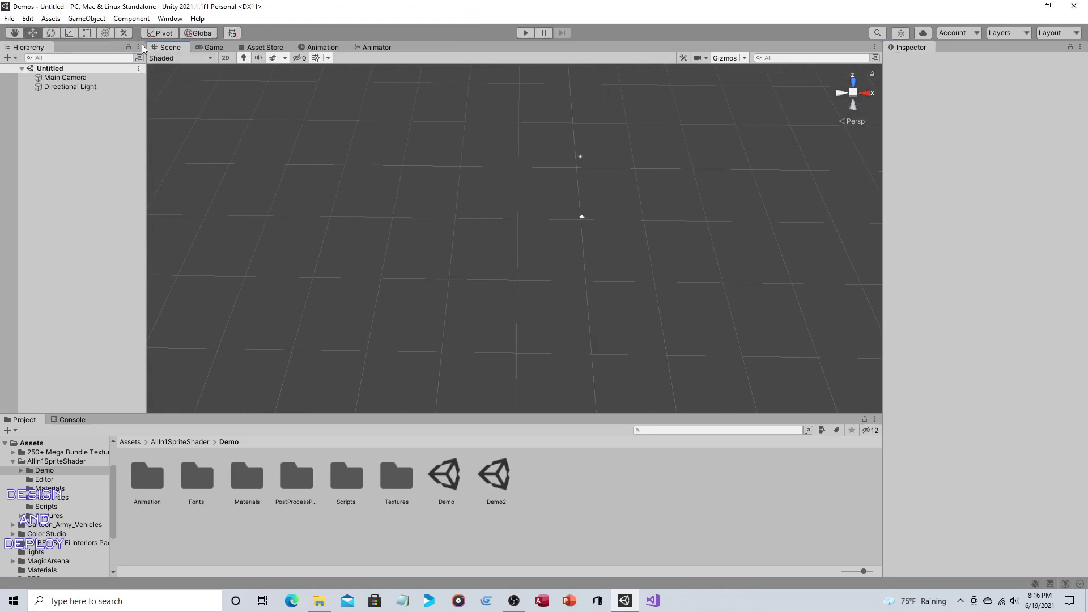
{"action": "left_click", "coordinate": [86, 18]}
{"action": "mouse_move", "coordinate": [170, 69]}
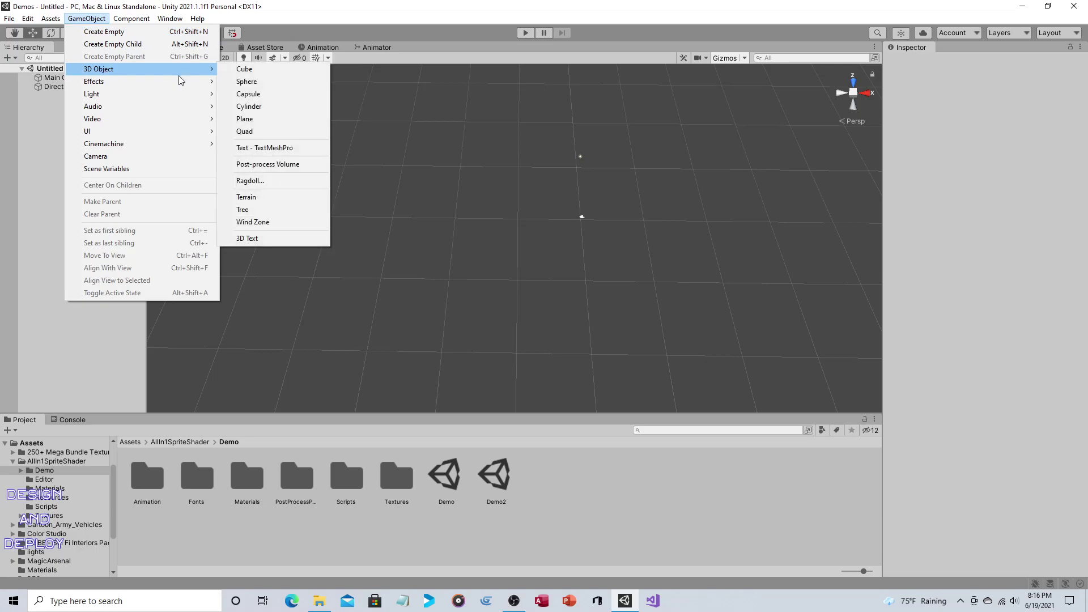
{"action": "left_click", "coordinate": [270, 118]}
{"action": "left_click", "coordinate": [132, 442]}
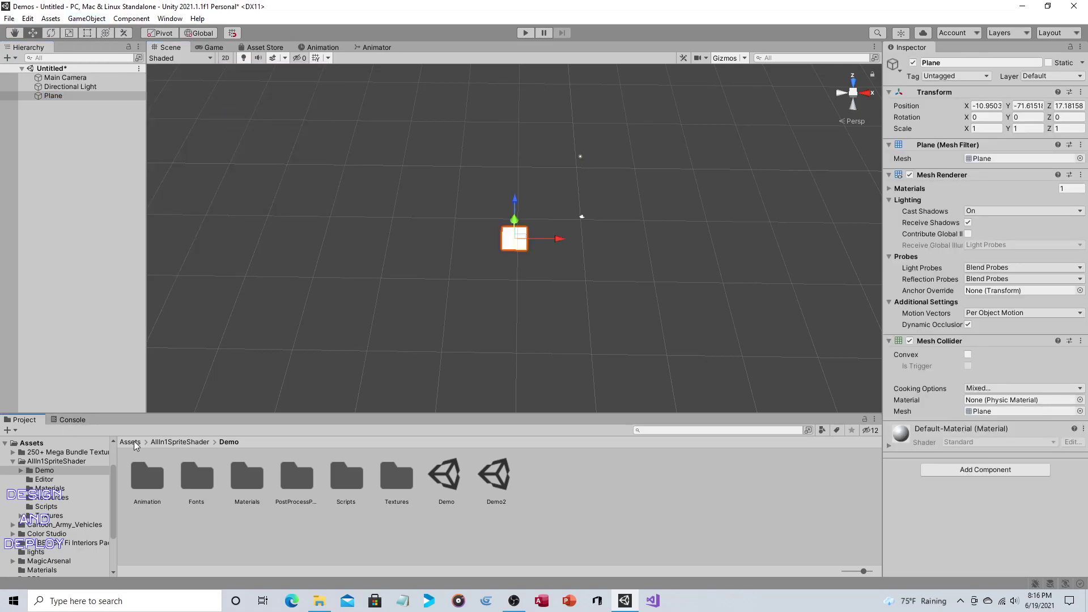
{"action": "left_click_drag", "start_coordinate": [199, 543], "coordinate": [514, 241]}
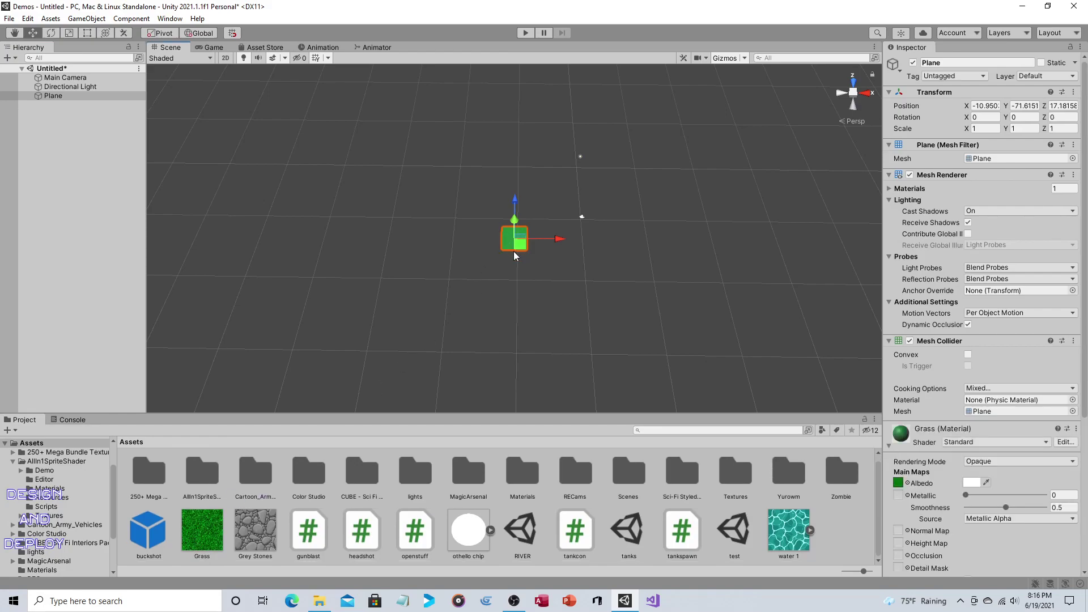
Set the grass plane's X, Y and Z position to 0.
{"action": "left_click", "coordinate": [973, 106]}
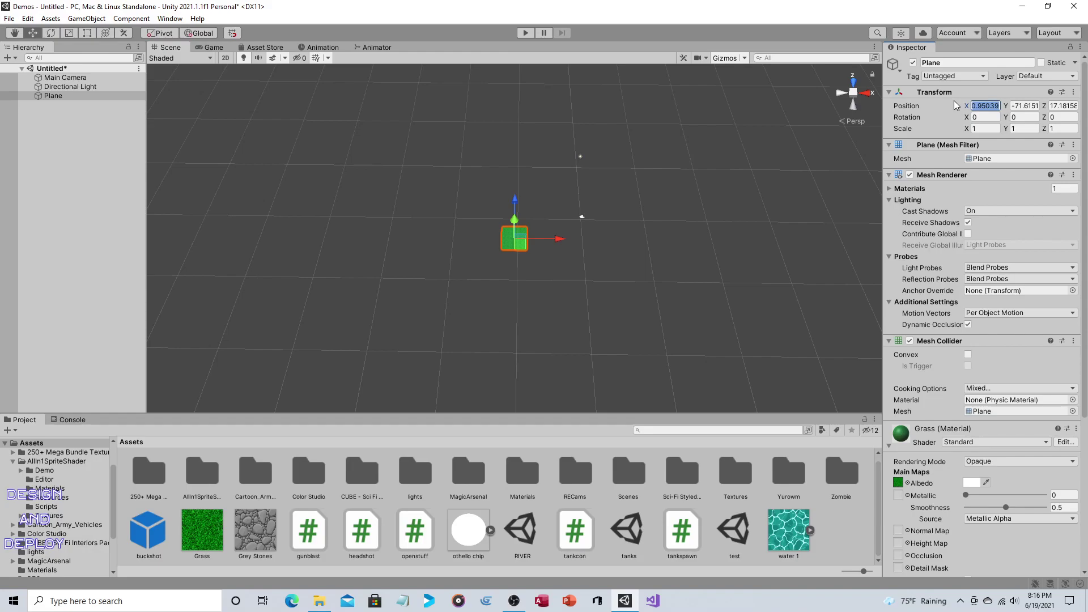
{"action": "type", "text": "0"}
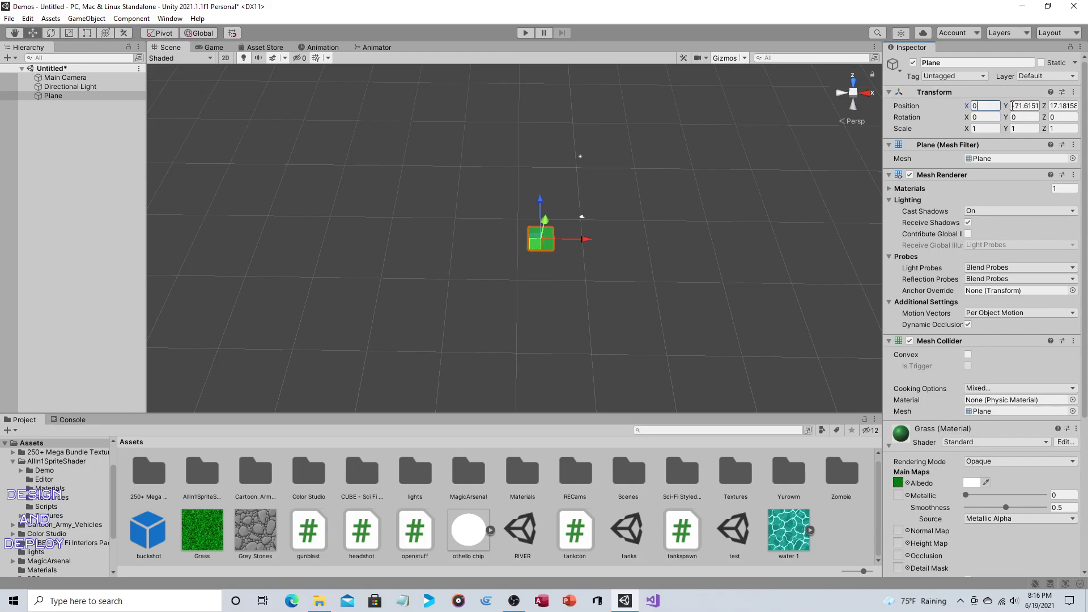
{"action": "left_click", "coordinate": [1013, 105]}
{"action": "type", "text": "0"}
{"action": "left_click", "coordinate": [1055, 105]}
{"action": "type", "text": "0"}
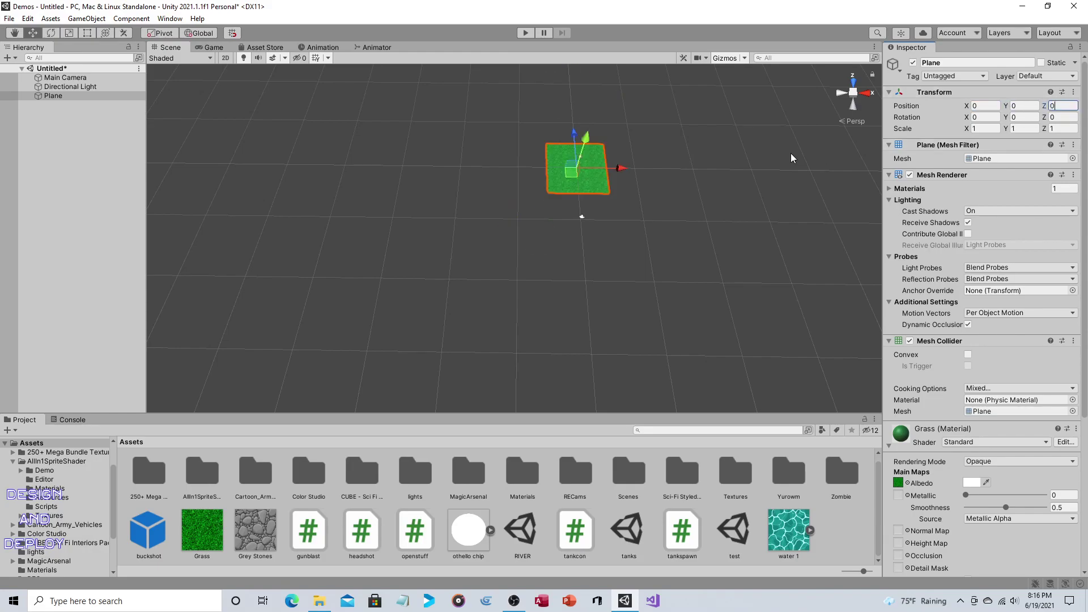
Scale the grass plane to 5 on X and 5 on Z.
{"action": "left_click", "coordinate": [1060, 129]}
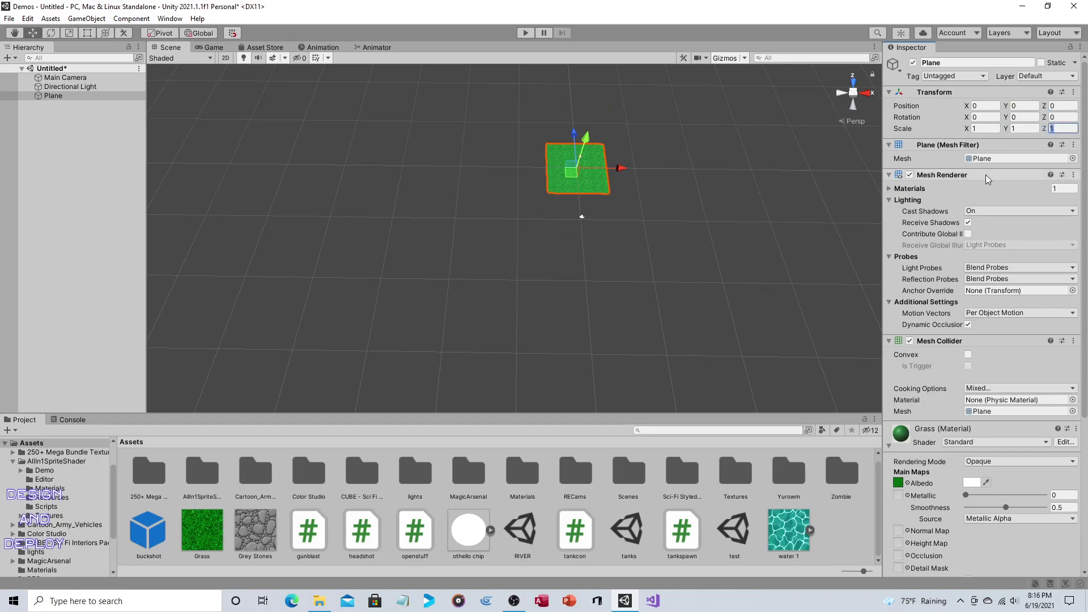
{"action": "type", "text": "5"}
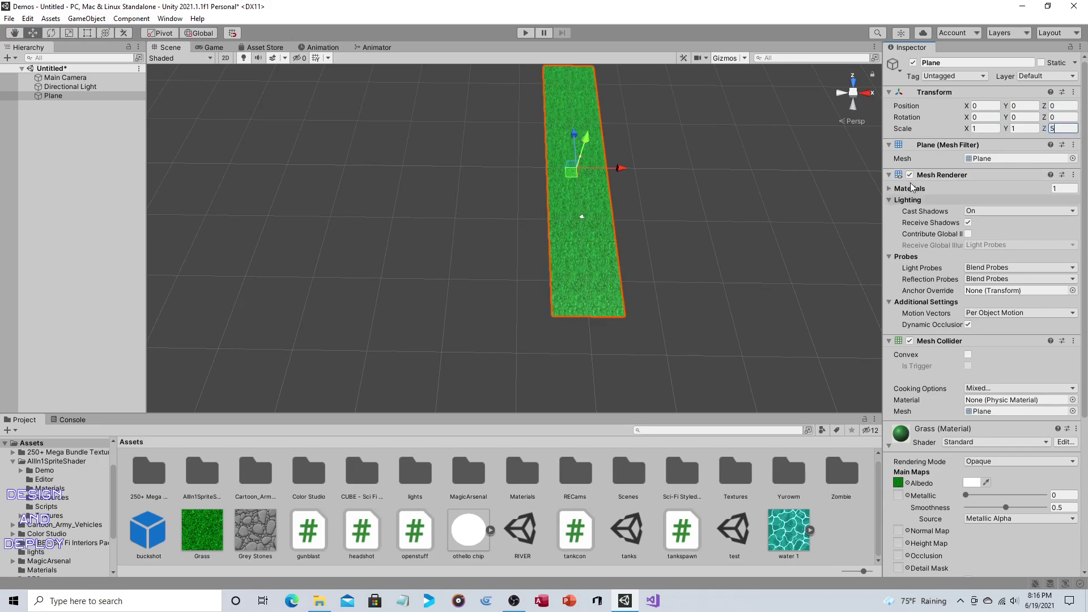
{"action": "left_click", "coordinate": [986, 129]}
{"action": "type", "text": "5"}
Shift the grass plane along the X axis and set its X position to -20.
{"action": "left_click_drag", "start_coordinate": [621, 169], "coordinate": [467, 169]}
{"action": "left_click", "coordinate": [996, 106]}
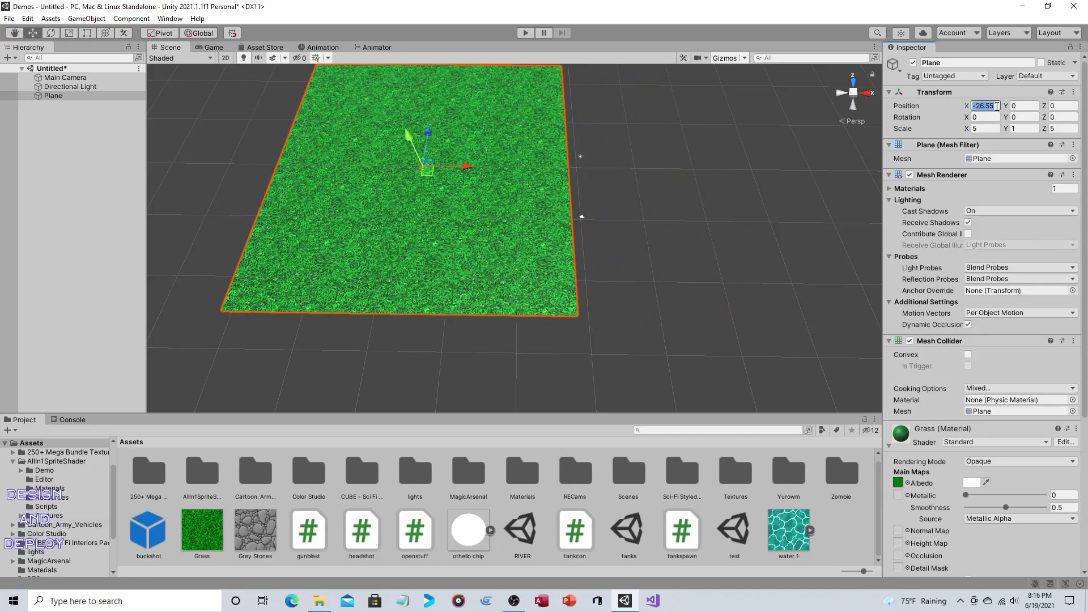
{"action": "type", "text": "-2"}
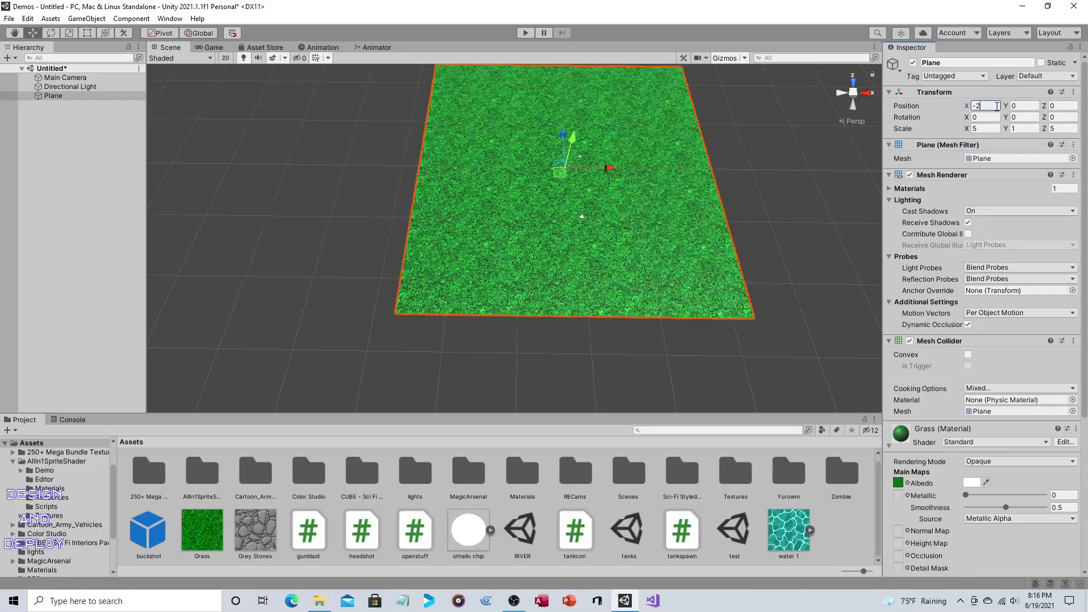
{"action": "type", "text": "0"}
{"action": "key", "text": "Return"}
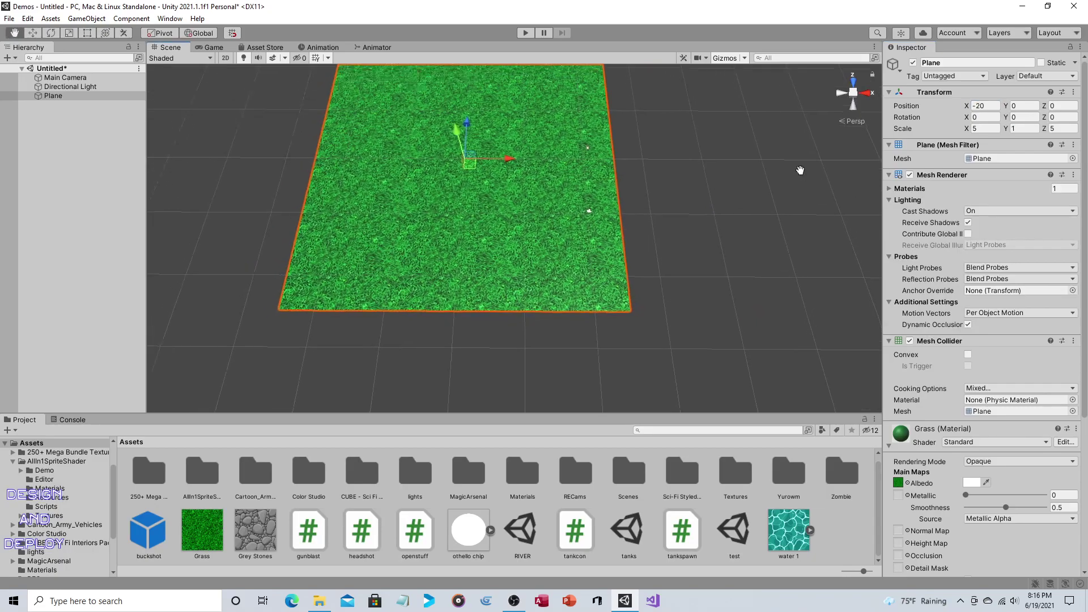
Raise the Main Camera to about Y 20.58 and tilt it to about 64.7 degrees on X, facing down at the grass.
{"action": "left_click", "coordinate": [99, 79]}
{"action": "right_click_drag", "start_coordinate": [615, 204], "coordinate": [378, 202]}
{"action": "left_click_drag", "start_coordinate": [409, 264], "coordinate": [751, 257]}
{"action": "left_click", "coordinate": [51, 33]}
{"action": "key", "text": "q"}
{"action": "scroll", "coordinate": [751, 258], "scroll_direction": "down", "scroll_amount": 3}
{"action": "key", "text": "e"}
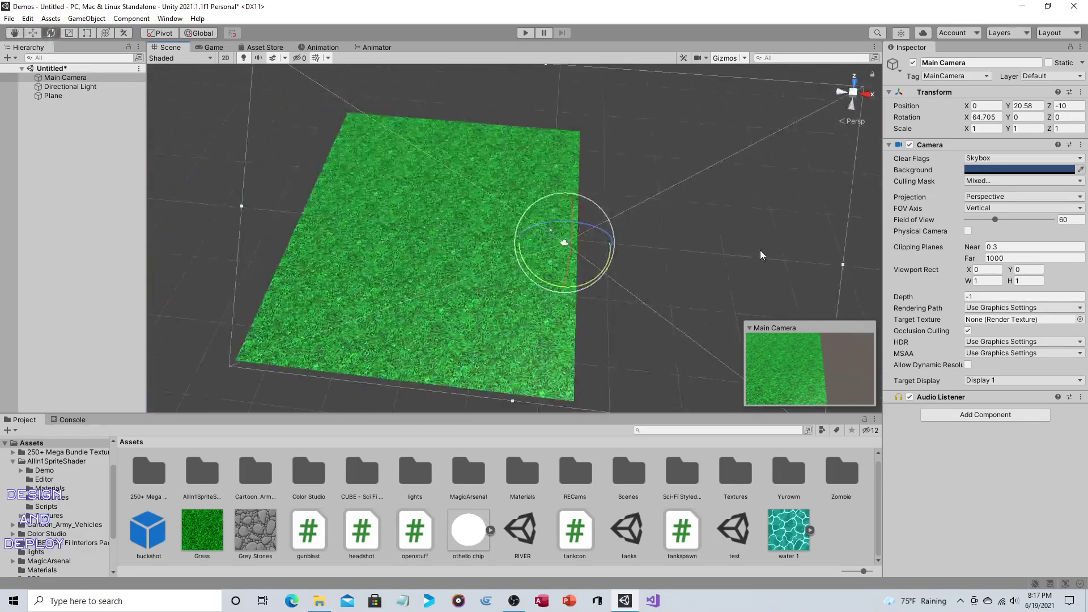
Move the Main Camera along the X axis to about 8.27, past the grass plane's edge, and test-play the scene.
{"action": "key", "text": "w"}
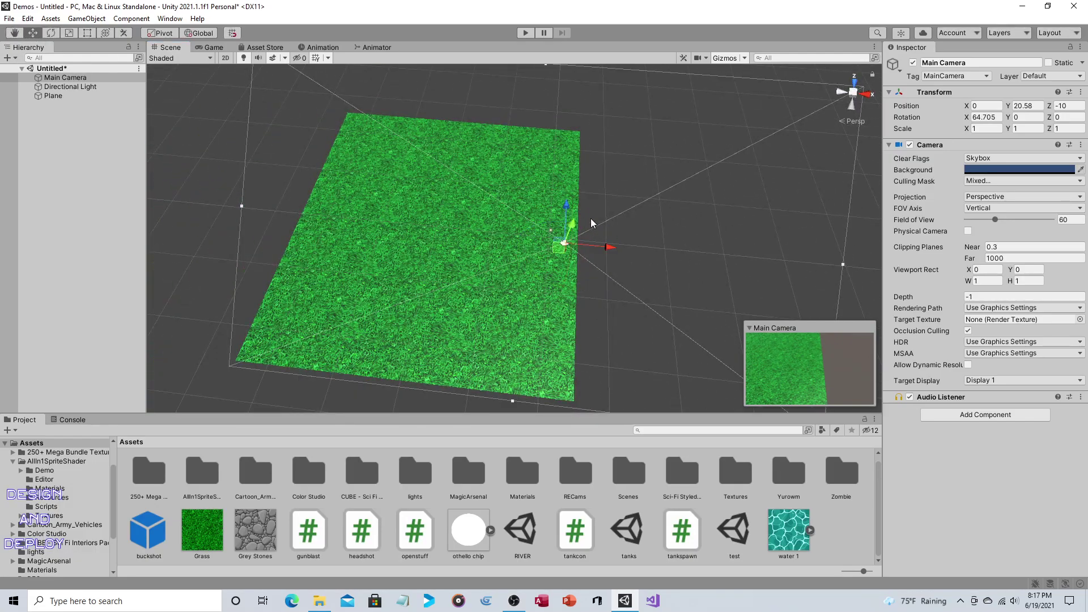
{"action": "left_click_drag", "start_coordinate": [602, 247], "coordinate": [689, 272]}
{"action": "left_click", "coordinate": [526, 34]}
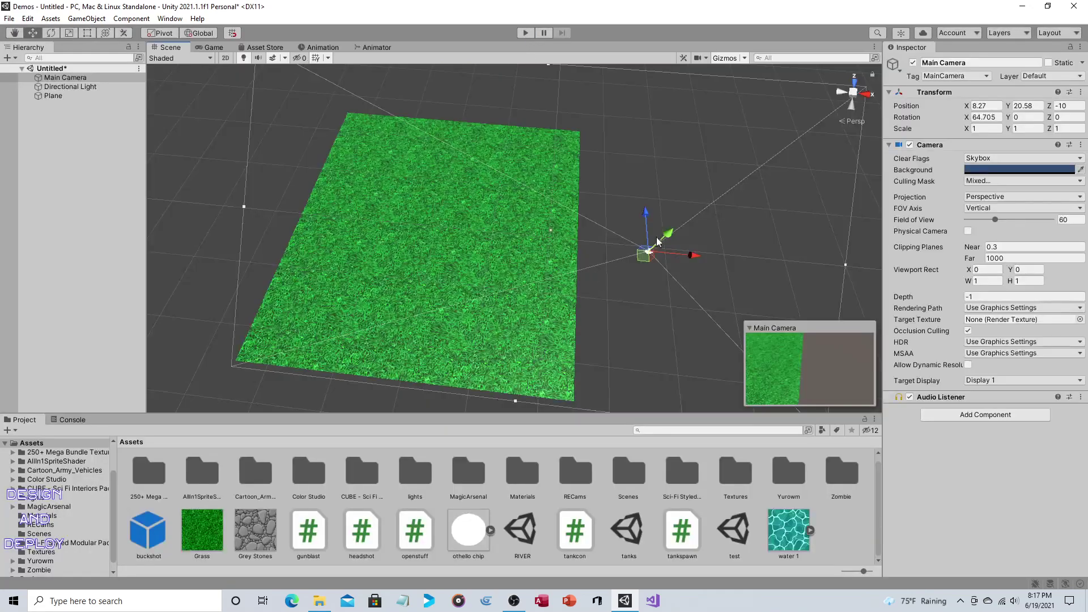
Duplicate the grass plane by copying it and pasting the copy into the scene hierarchy.
{"action": "left_click", "coordinate": [402, 208]}
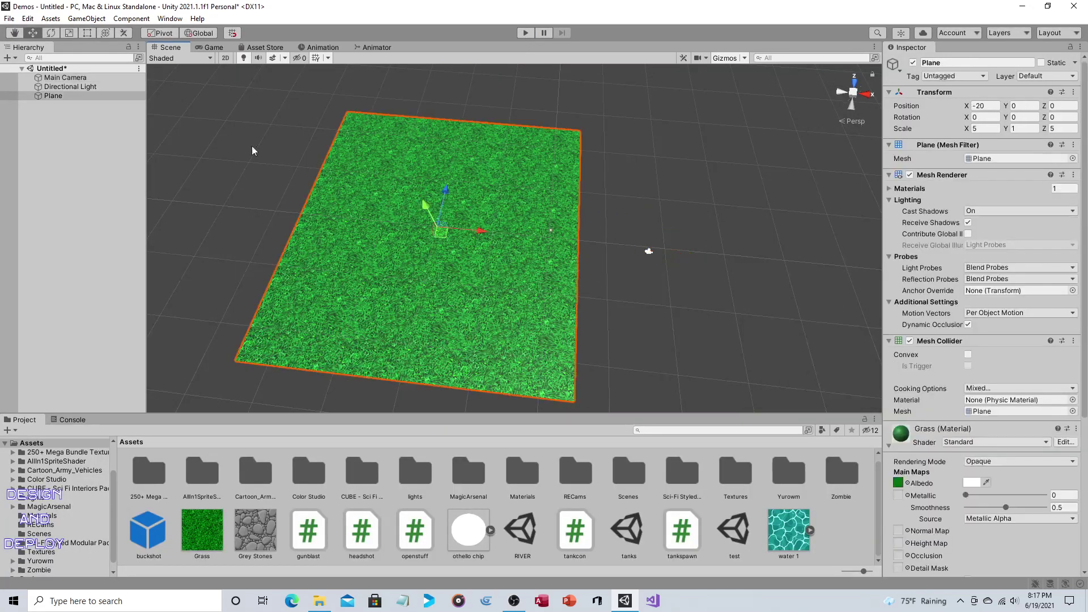
{"action": "right_click", "coordinate": [70, 96]}
{"action": "left_click", "coordinate": [108, 115]}
{"action": "right_click", "coordinate": [88, 129]}
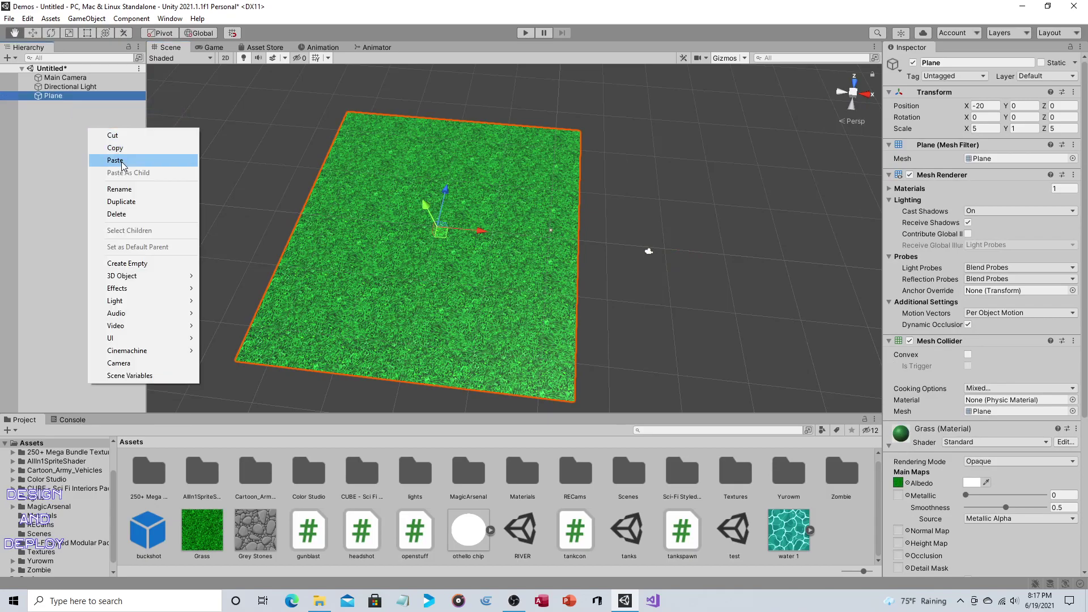
{"action": "left_click", "coordinate": [120, 158]}
Move the copied grass plane along the X axis, leaving a gap between the two, and set its X position to 45.
{"action": "left_click_drag", "start_coordinate": [480, 233], "coordinate": [856, 290]}
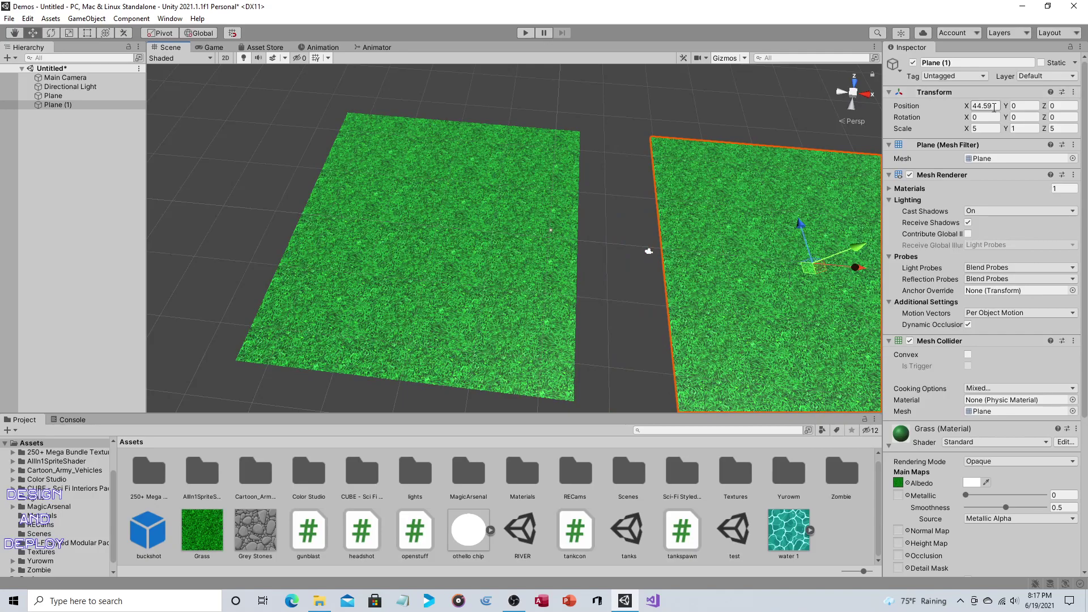
{"action": "left_click_drag", "start_coordinate": [999, 107], "coordinate": [984, 109]}
{"action": "type", "text": "45"}
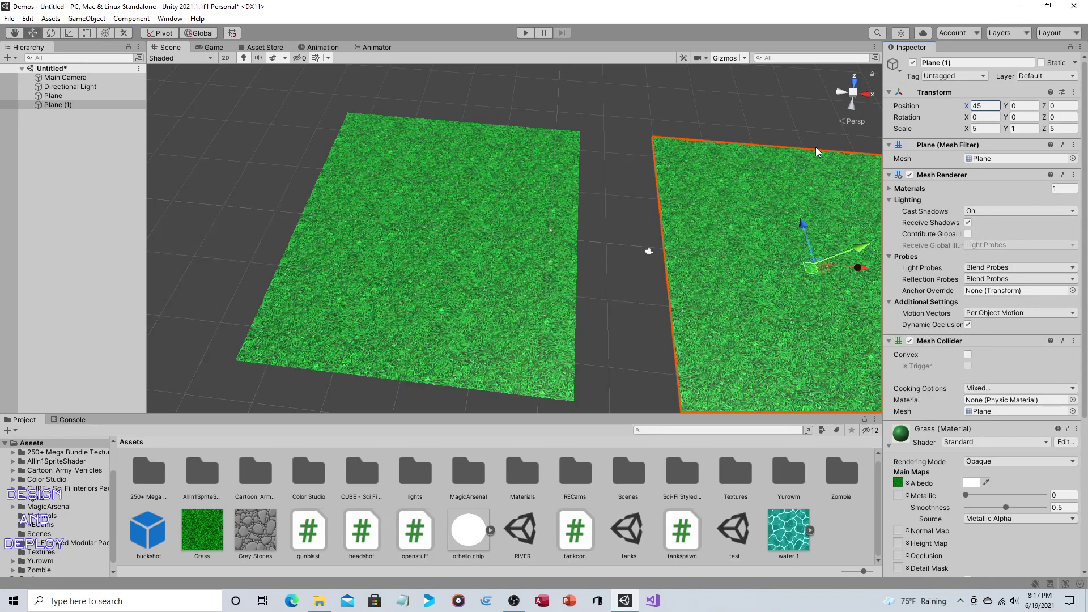
{"action": "right_click_drag", "start_coordinate": [316, 139], "coordinate": [368, 166]}
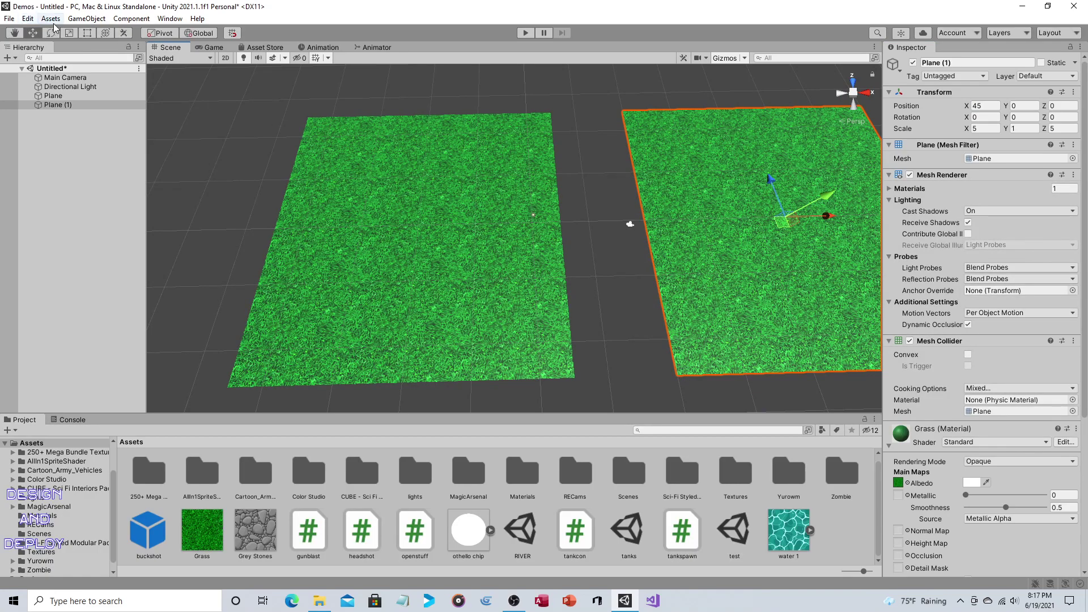
Add a third plane at Y 0 and Z 0 and move it to about X 12.4, into the gap between the grass planes.
{"action": "left_click", "coordinate": [85, 21]}
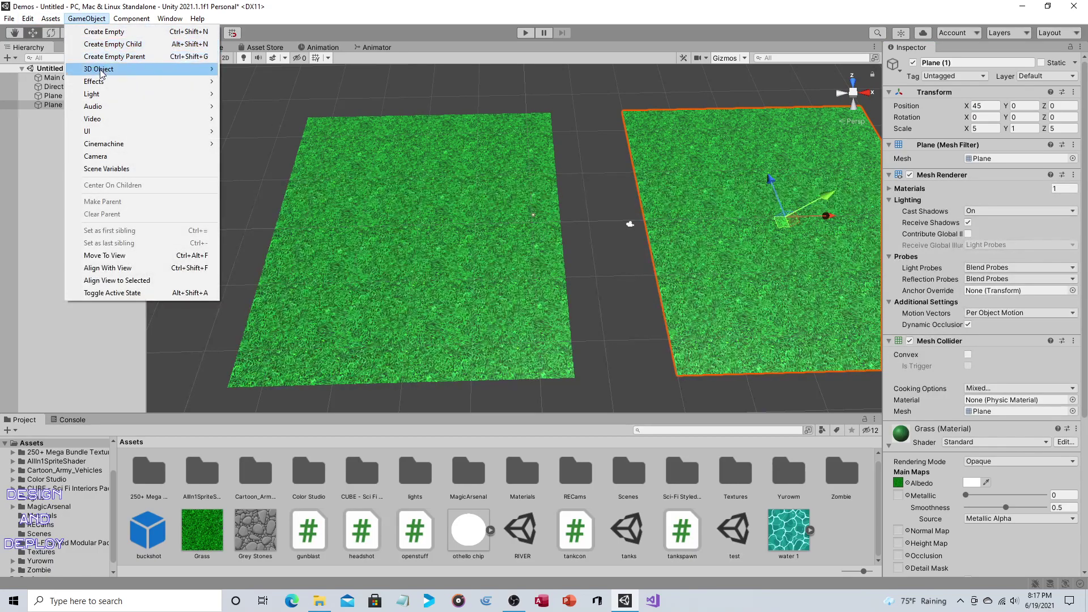
{"action": "mouse_move", "coordinate": [103, 69]}
{"action": "left_click", "coordinate": [245, 119]}
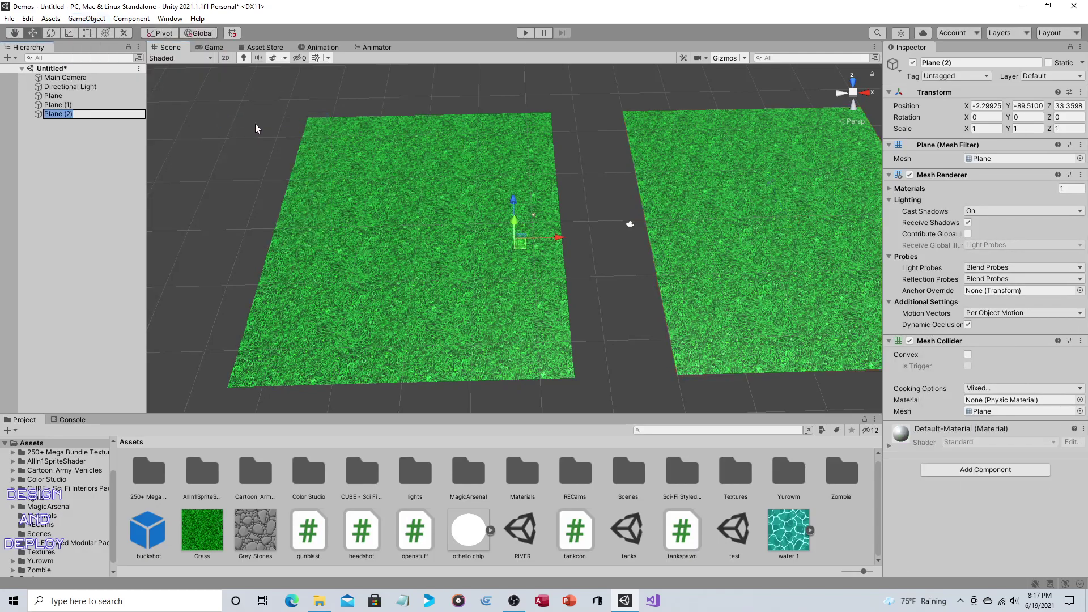
{"action": "left_click", "coordinate": [987, 105]}
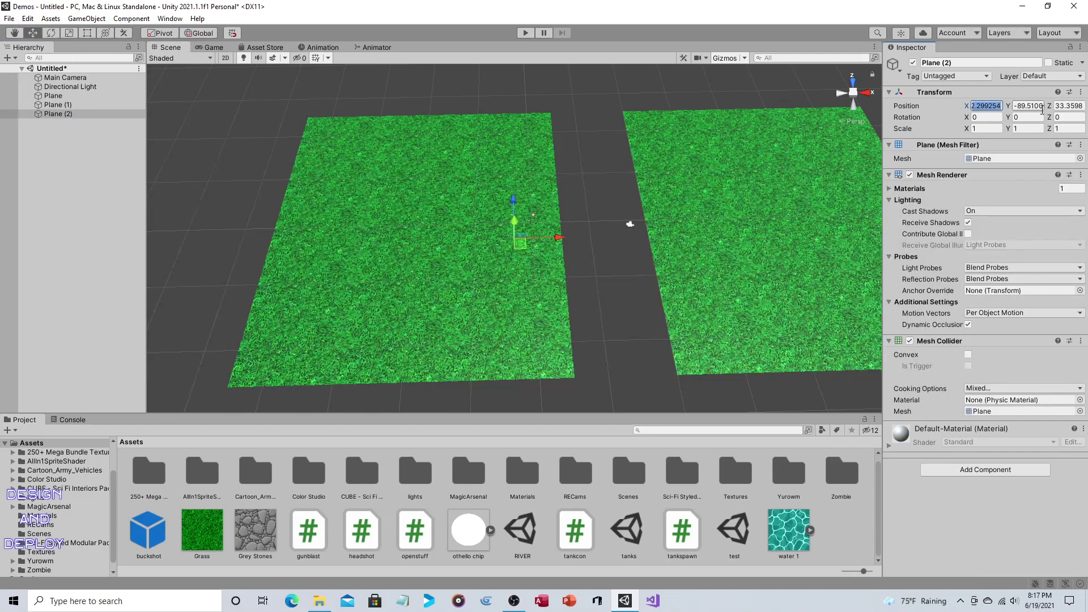
{"action": "type", "text": "0"}
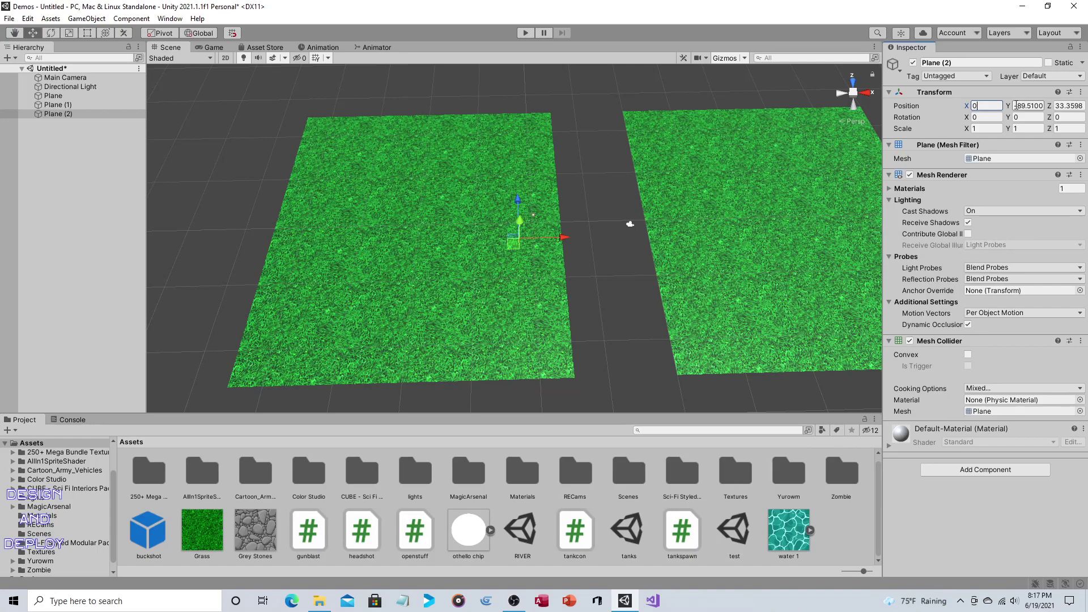
{"action": "key", "text": "Tab"}
{"action": "type", "text": "0"}
{"action": "key", "text": "Tab"}
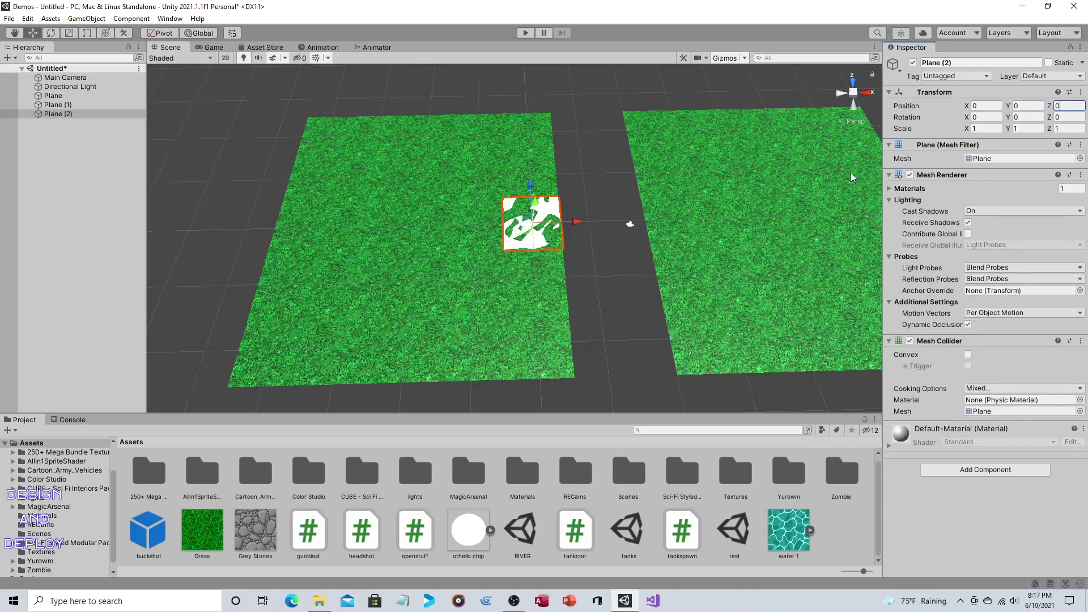
{"action": "left_click_drag", "start_coordinate": [577, 222], "coordinate": [646, 221]}
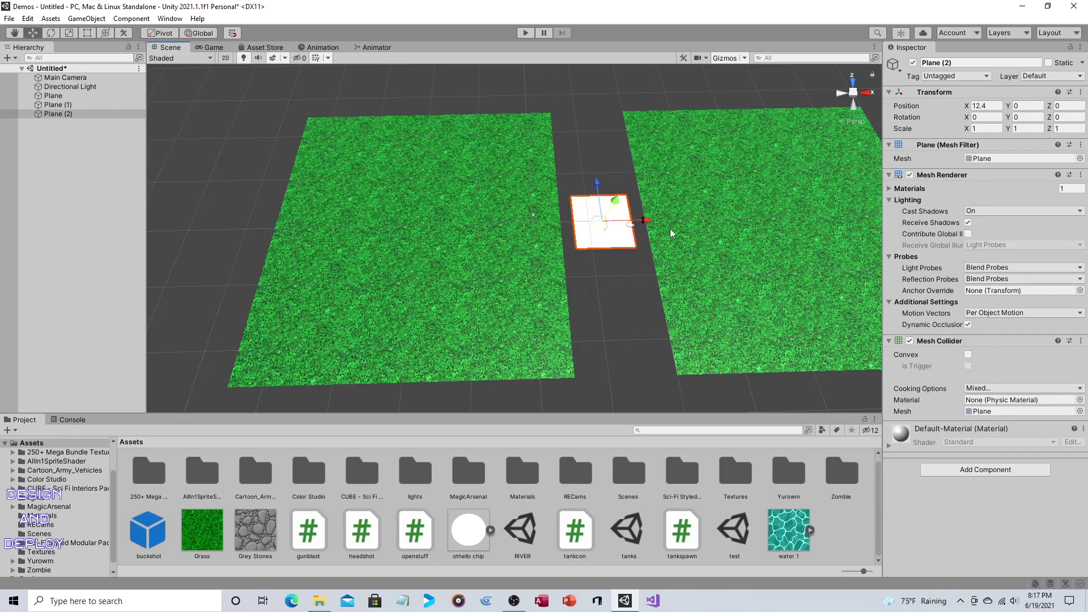
Apply the Grey Stones texture to the new plane and scale it to 3 on X and 8 on Z.
{"action": "left_click_drag", "start_coordinate": [264, 528], "coordinate": [614, 243]}
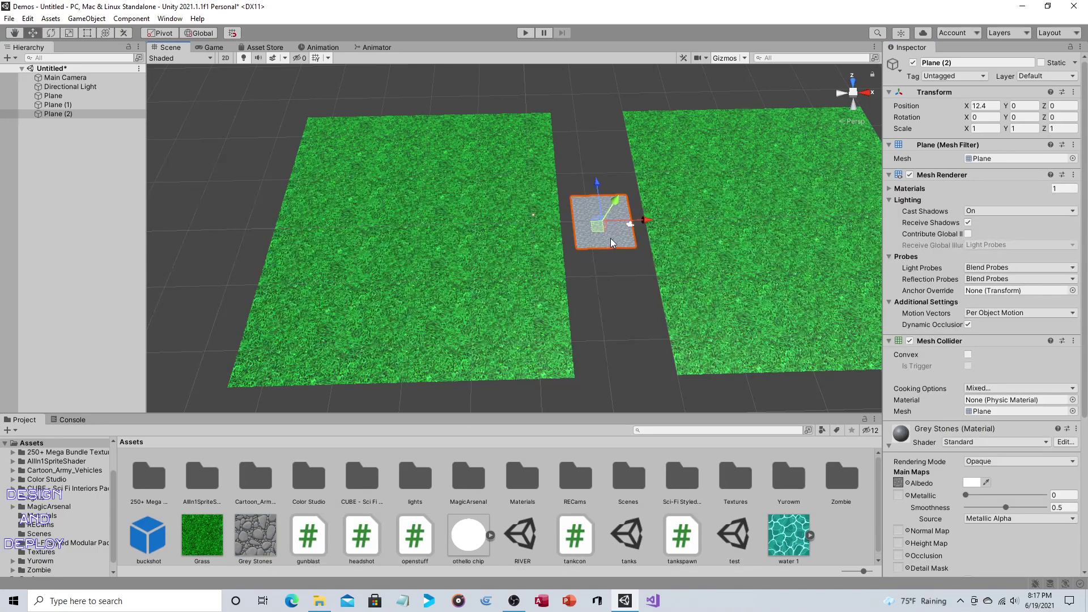
{"action": "left_click", "coordinate": [984, 129]}
{"action": "type", "text": "3"}
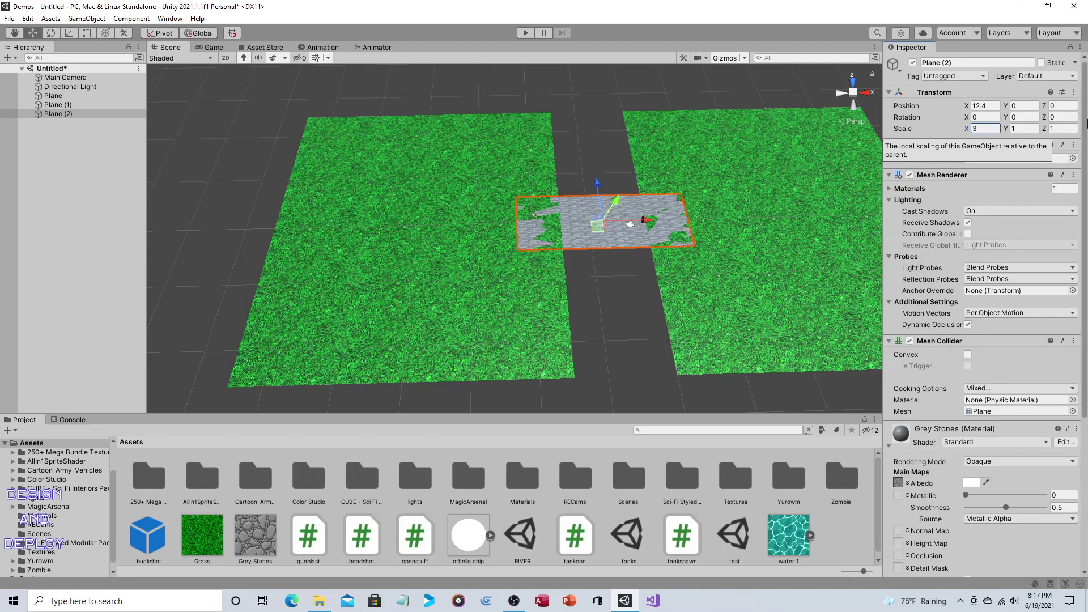
{"action": "key", "text": "Tab"}
{"action": "key", "text": "Tab"}
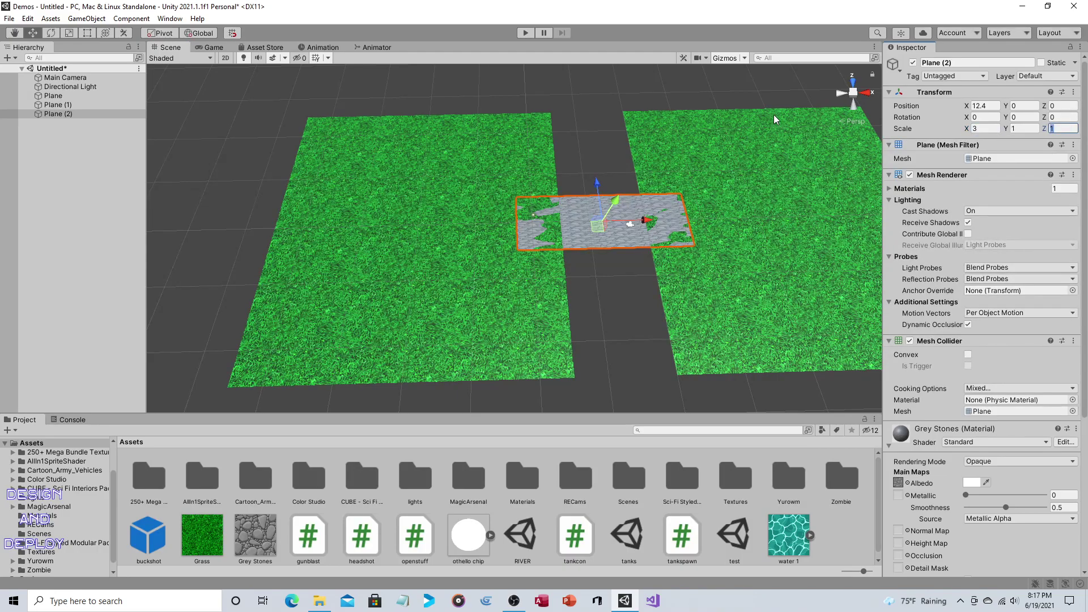
{"action": "type", "text": "8"}
Lower the stone plane to about Y -7.53, below the grass level, and test-play the scene.
{"action": "left_click_drag", "start_coordinate": [643, 188], "coordinate": [415, 153], "text": "alt"}
{"action": "left_click_drag", "start_coordinate": [504, 224], "coordinate": [600, 198]}
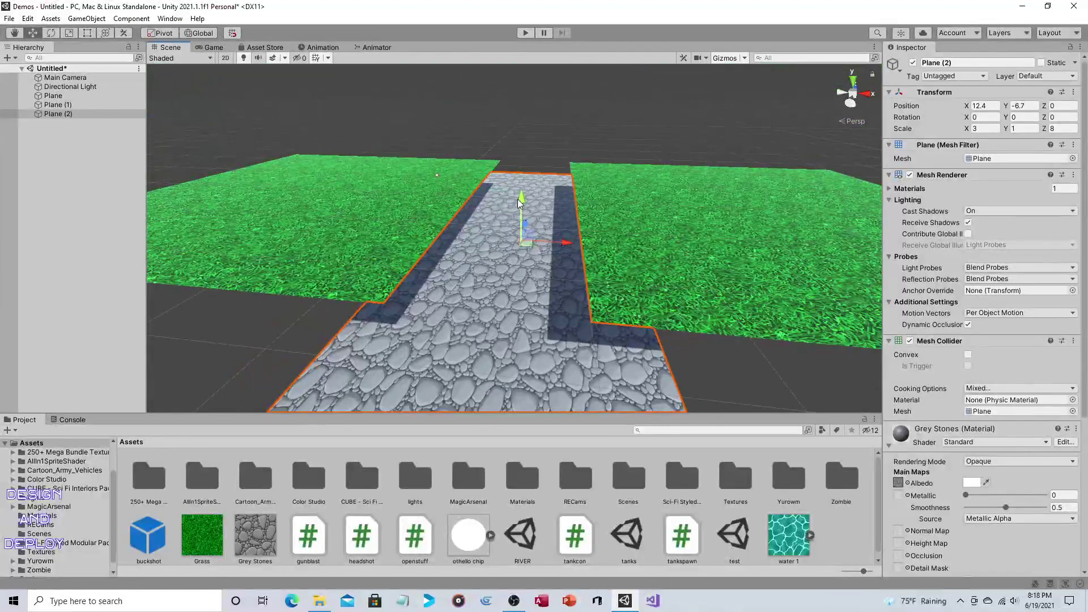
{"action": "left_click_drag", "start_coordinate": [518, 210], "coordinate": [519, 227]}
{"action": "left_click_drag", "start_coordinate": [584, 198], "coordinate": [484, 56], "text": "alt"}
{"action": "left_click", "coordinate": [526, 33]}
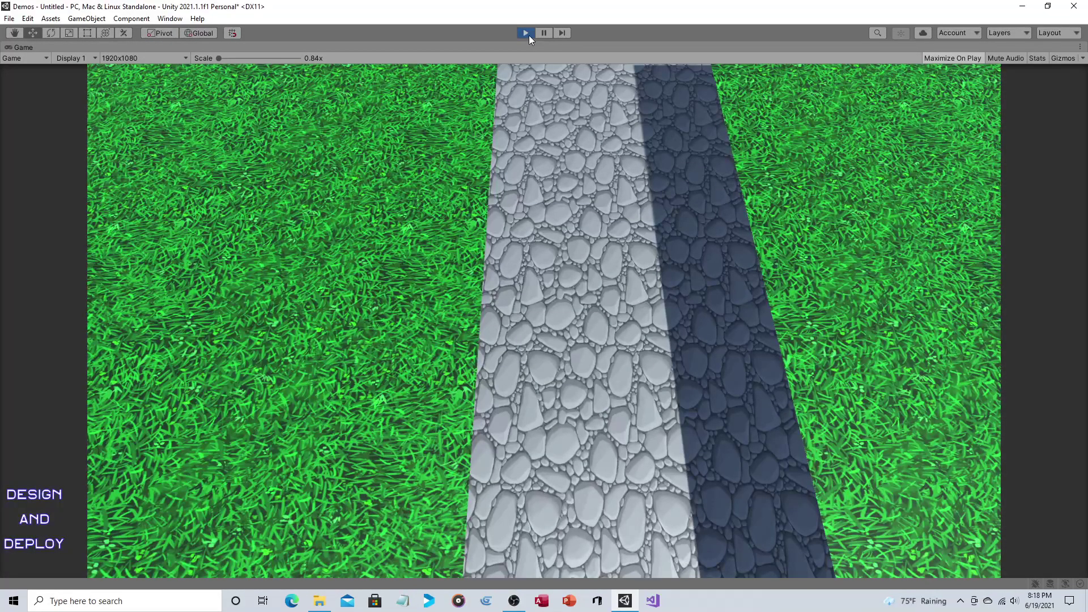
{"action": "left_click", "coordinate": [528, 35]}
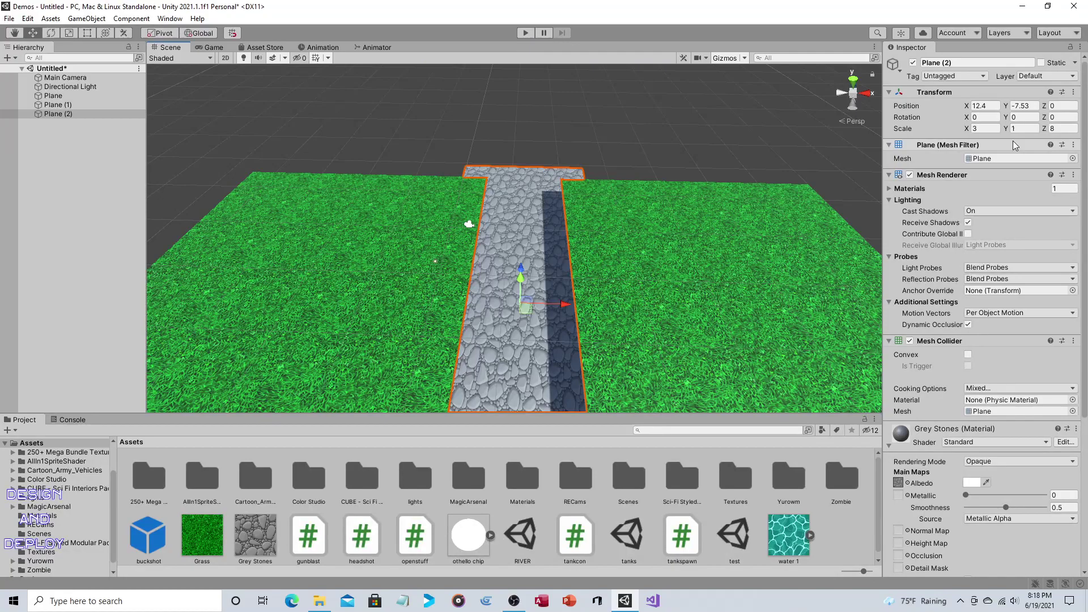
Set the main Y tiling of the stone plane's Grey Stones material to 12.
{"action": "left_click", "coordinate": [1061, 129]}
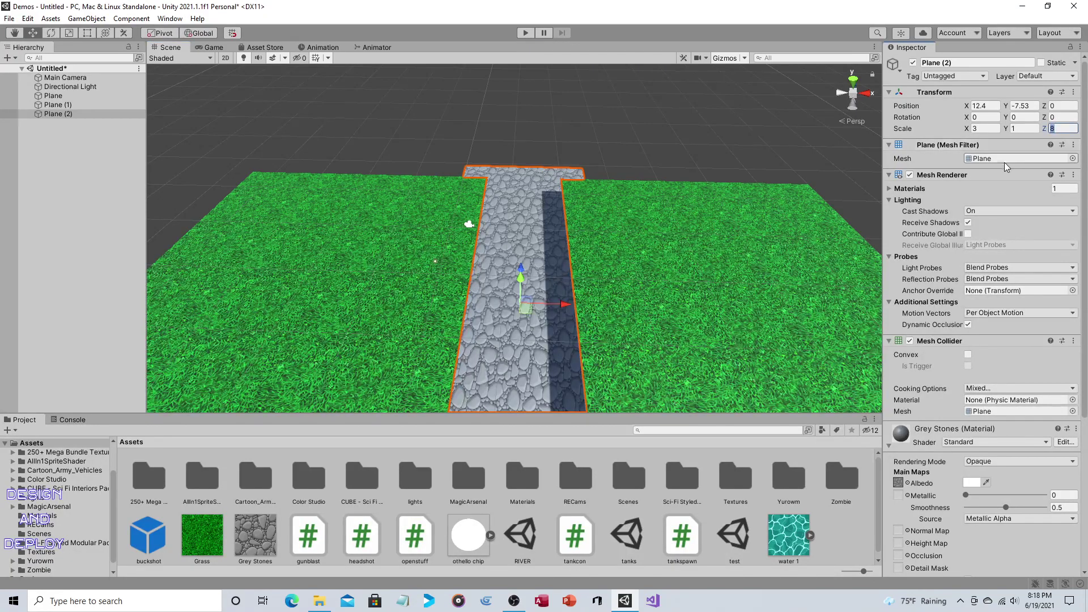
{"action": "scroll", "coordinate": [1004, 479], "scroll_direction": "down", "scroll_amount": 5}
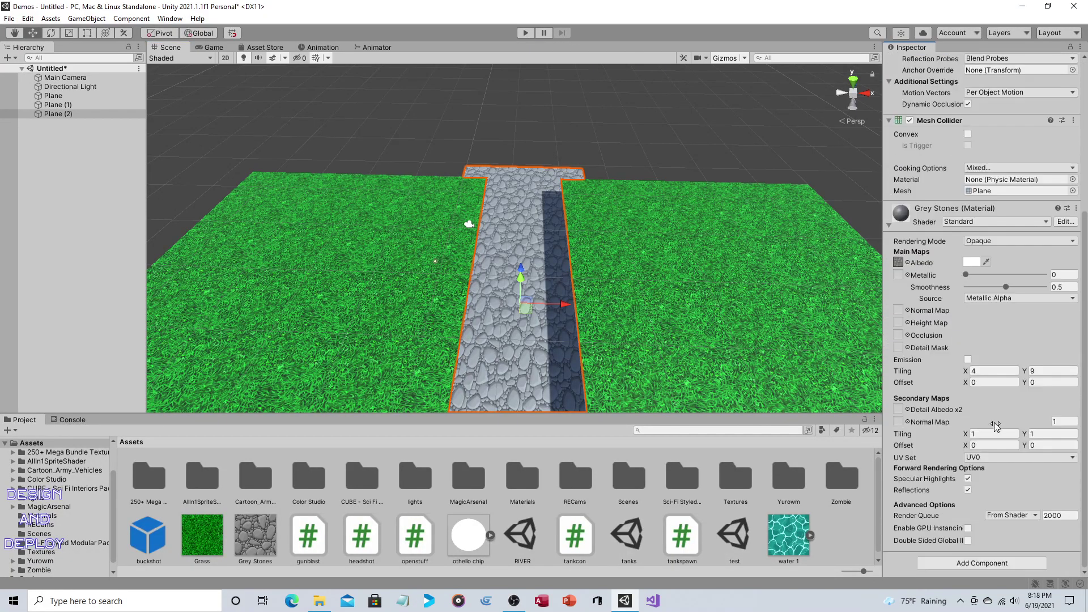
{"action": "left_click", "coordinate": [1043, 372]}
{"action": "left_click", "coordinate": [1044, 371]}
{"action": "type", "text": "11"}
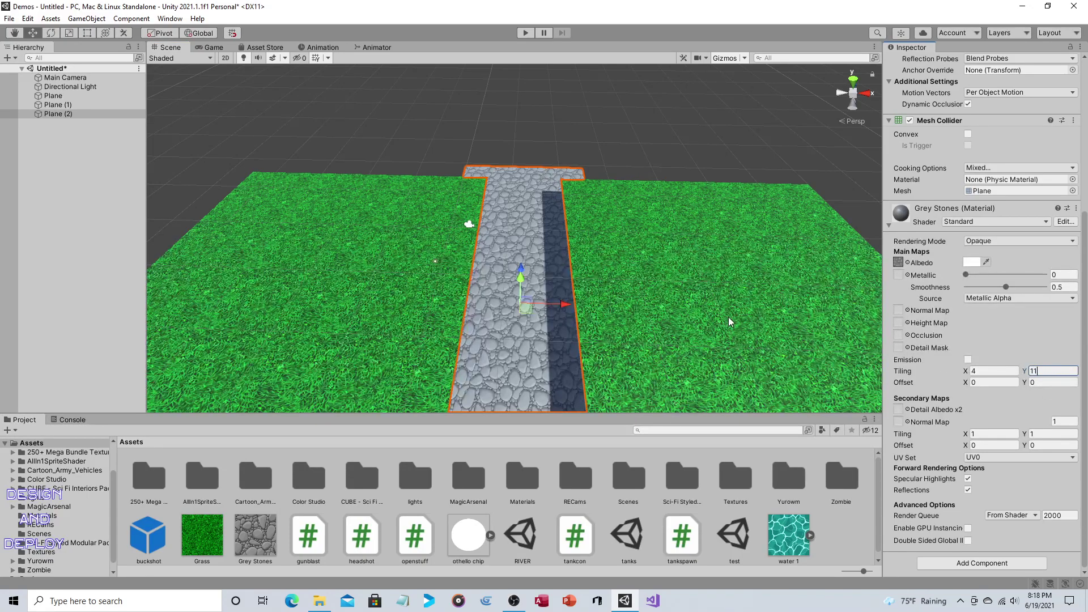
{"action": "key", "text": "BackSpace"}
{"action": "type", "text": "2"}
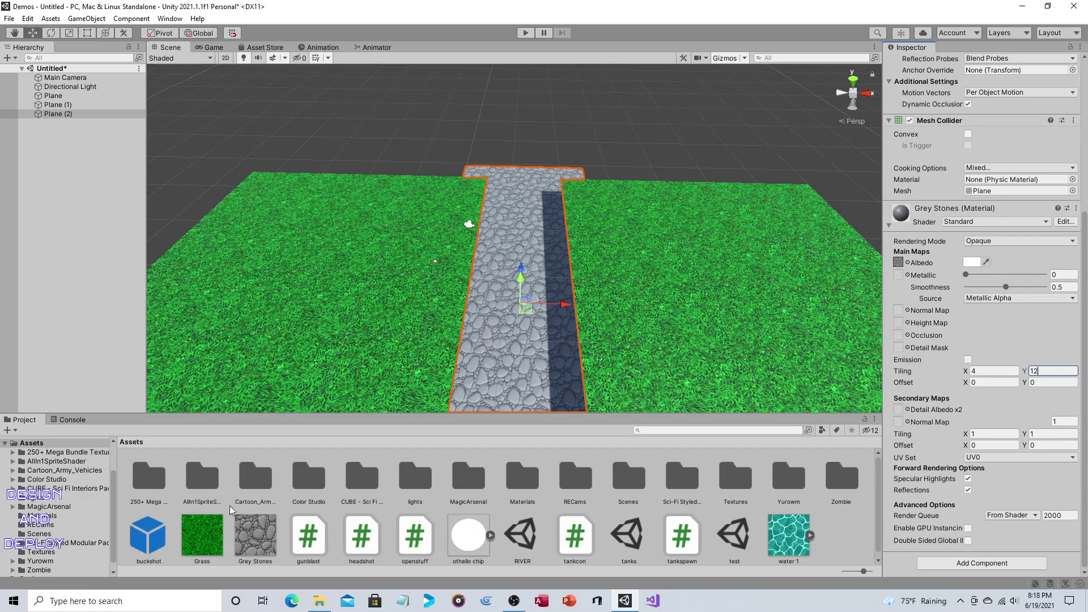
Inspect the Grass and Grey Stones textures, and add the water 1 sprite to the scene hierarchy.
{"action": "left_click", "coordinate": [216, 536]}
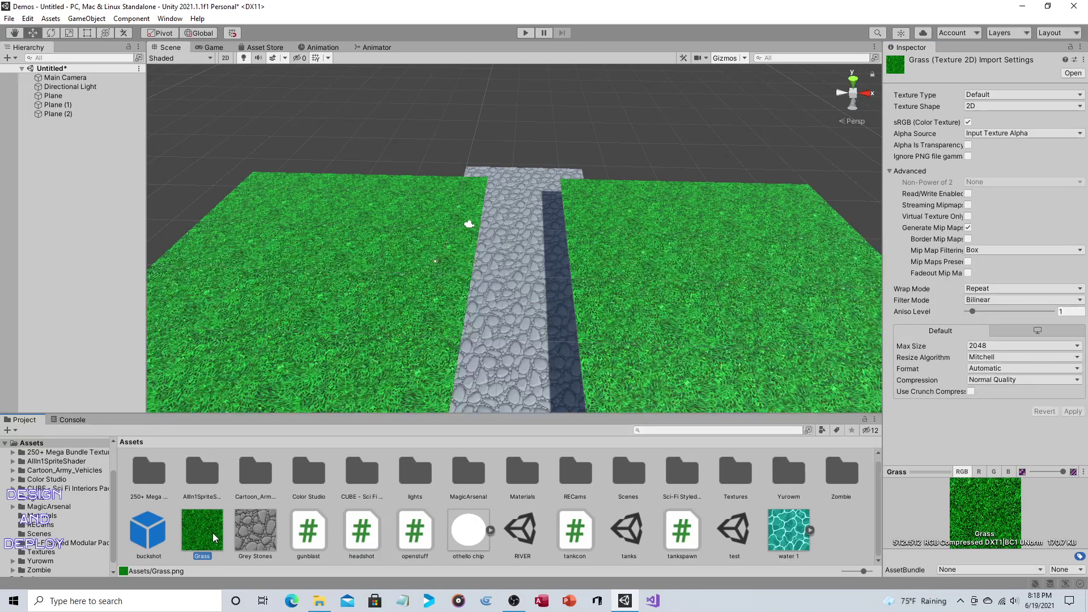
{"action": "left_click", "coordinate": [244, 531]}
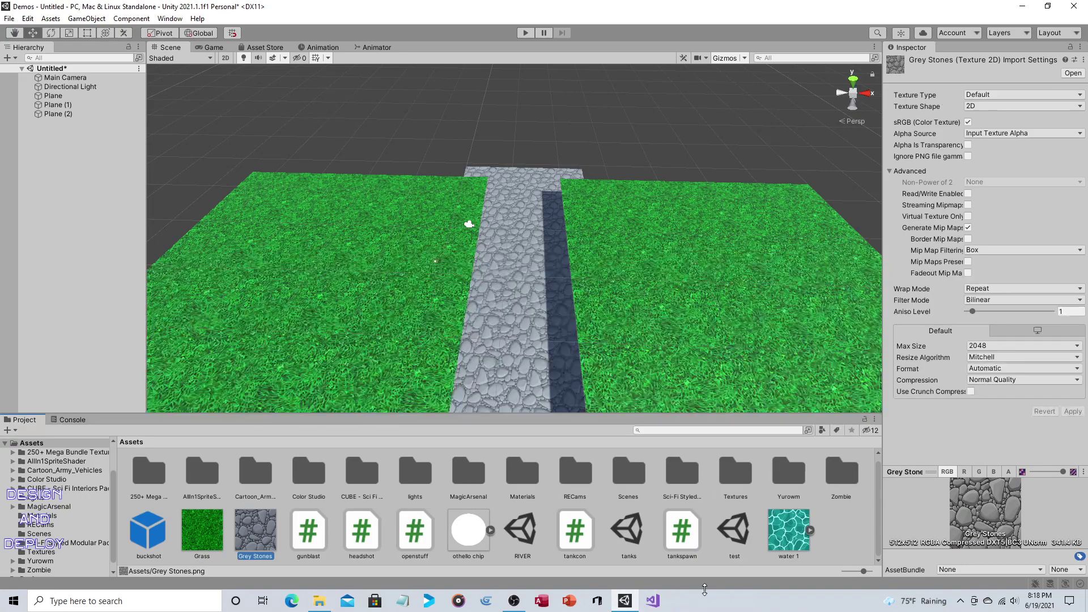
{"action": "left_click", "coordinate": [790, 532]}
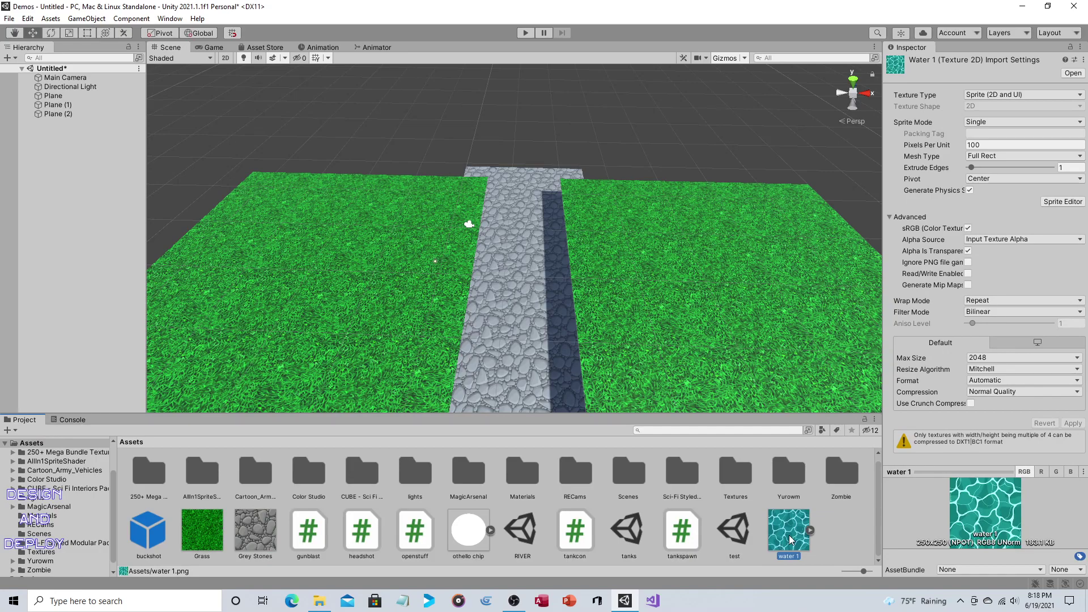
{"action": "left_click_drag", "start_coordinate": [790, 538], "coordinate": [62, 187]}
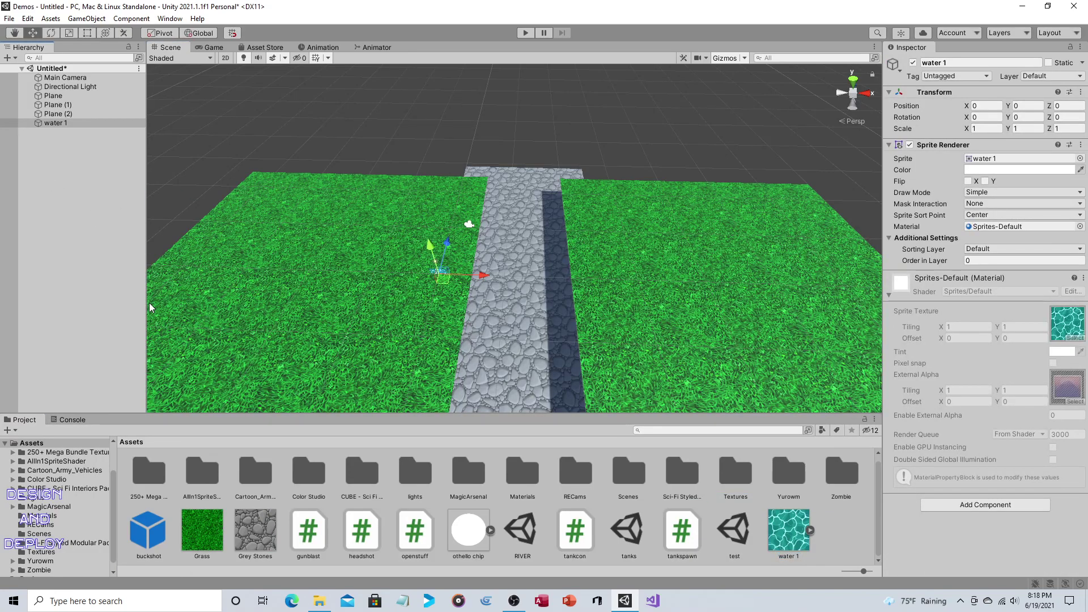
Rotate the water sprite to 90 on X and move it over the stone bed at about X 7.79.
{"action": "left_click", "coordinate": [981, 117]}
{"action": "type", "text": "90"}
{"action": "left_click_drag", "start_coordinate": [483, 276], "coordinate": [532, 284]}
{"action": "scroll", "coordinate": [567, 263], "scroll_direction": "up", "scroll_amount": 3}
{"action": "right_click_drag", "start_coordinate": [567, 263], "coordinate": [591, 252]}
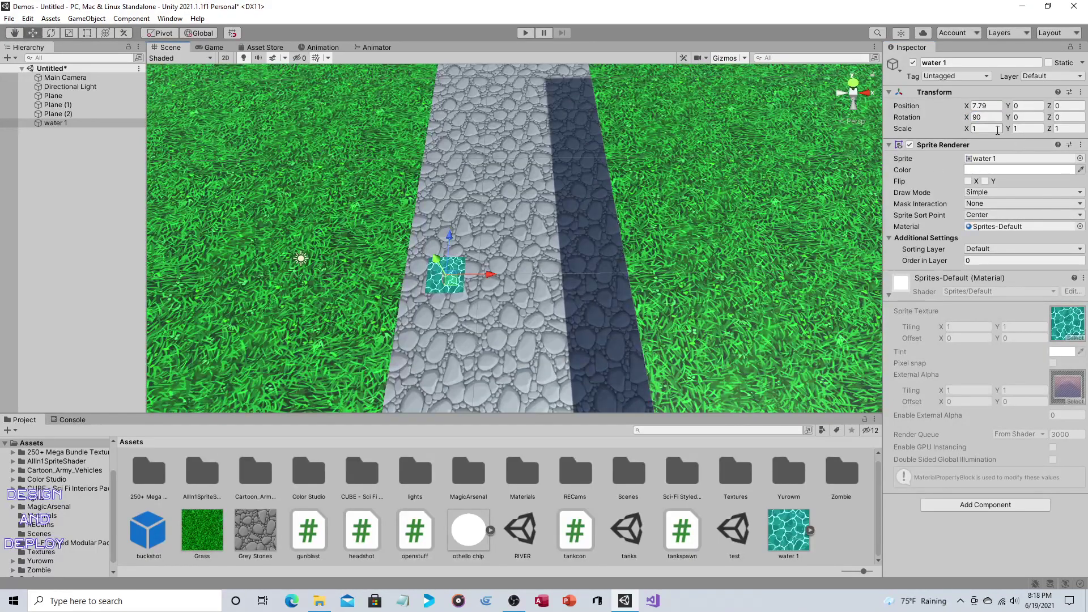
Scale the water sprite to 2 on X and Y and shift it to about X 8.13.
{"action": "left_click", "coordinate": [973, 128]}
{"action": "type", "text": "2"}
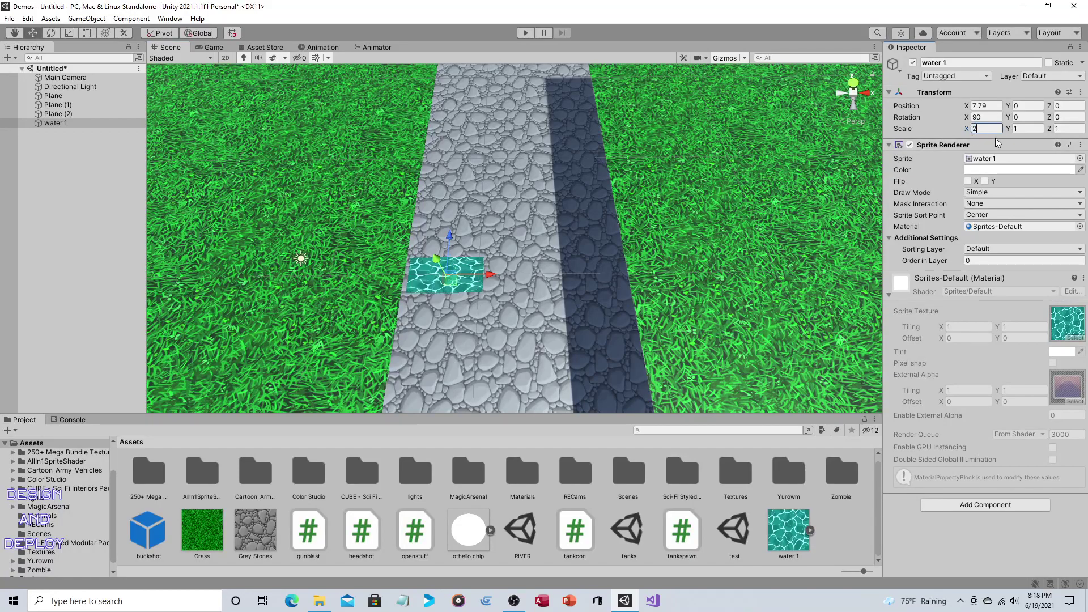
{"action": "key", "text": "Tab"}
{"action": "type", "text": "2"}
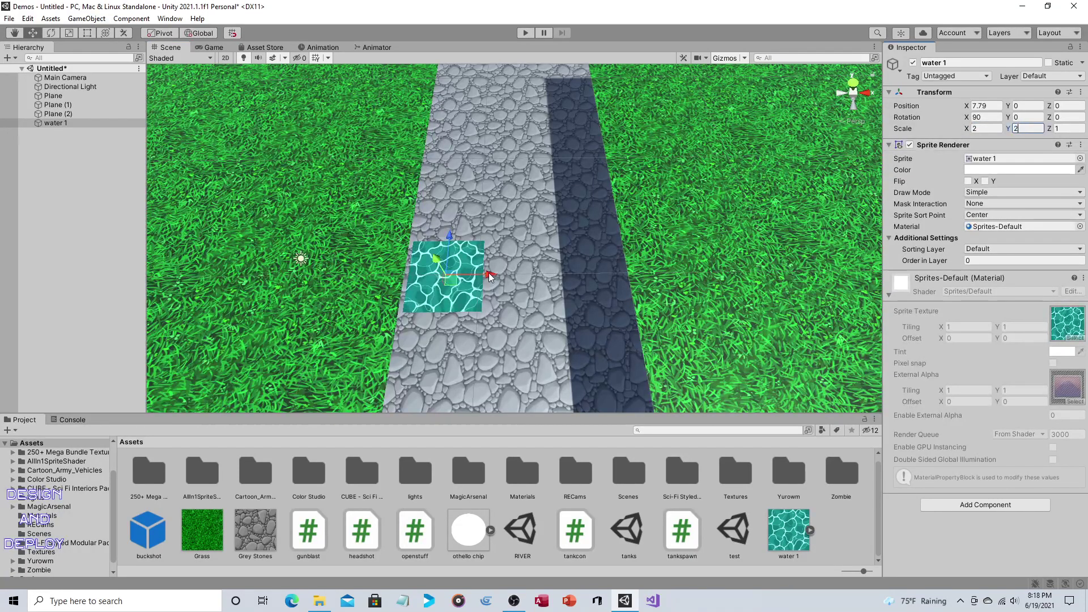
{"action": "left_click_drag", "start_coordinate": [491, 275], "coordinate": [496, 274]}
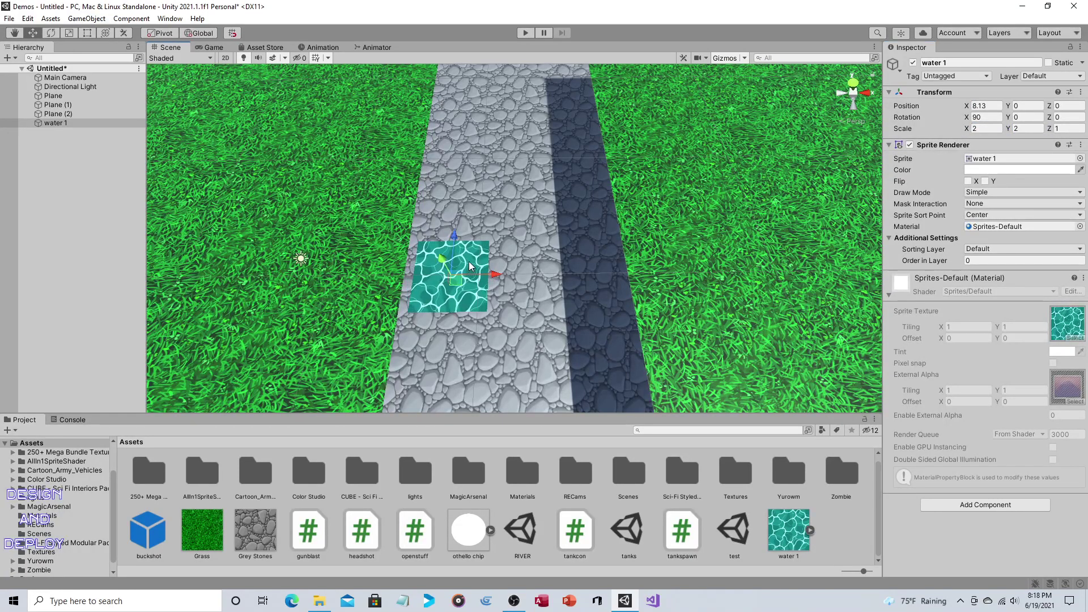
Lower the water sprite to about Y -0.98, slightly below the grass surface.
{"action": "left_click", "coordinate": [1068, 128]}
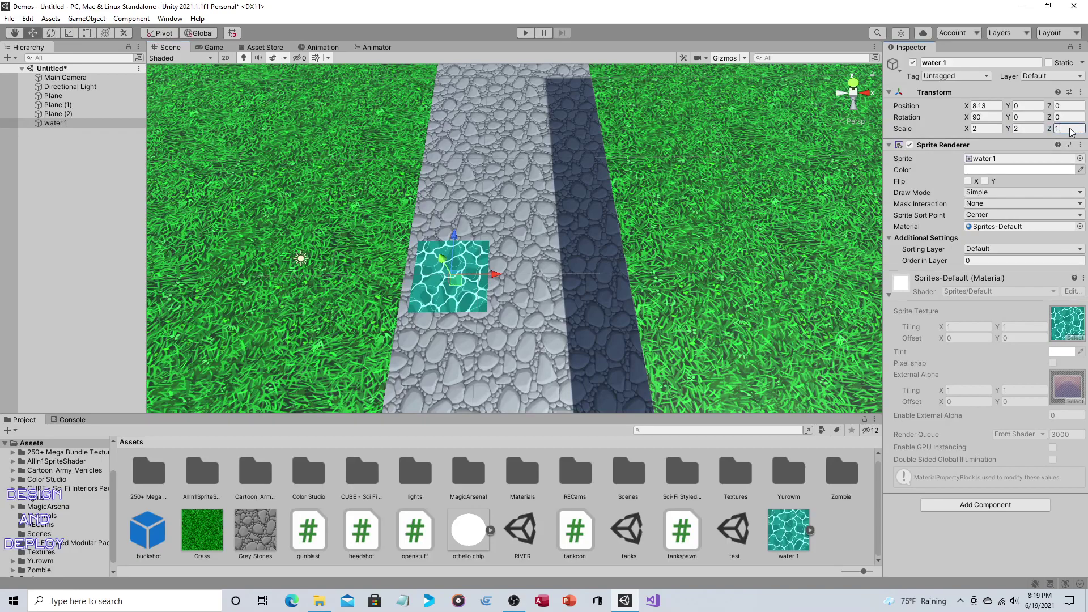
{"action": "left_click", "coordinate": [1029, 129]}
{"action": "left_click_drag", "start_coordinate": [580, 237], "coordinate": [477, 127], "text": "alt"}
{"action": "left_click_drag", "start_coordinate": [477, 128], "coordinate": [721, 173], "text": "alt"}
{"action": "scroll", "coordinate": [703, 226], "scroll_direction": "up", "scroll_amount": 5}
{"action": "left_click_drag", "start_coordinate": [687, 279], "coordinate": [651, 238], "text": "alt"}
{"action": "scroll", "coordinate": [645, 250], "scroll_direction": "up", "scroll_amount": 2}
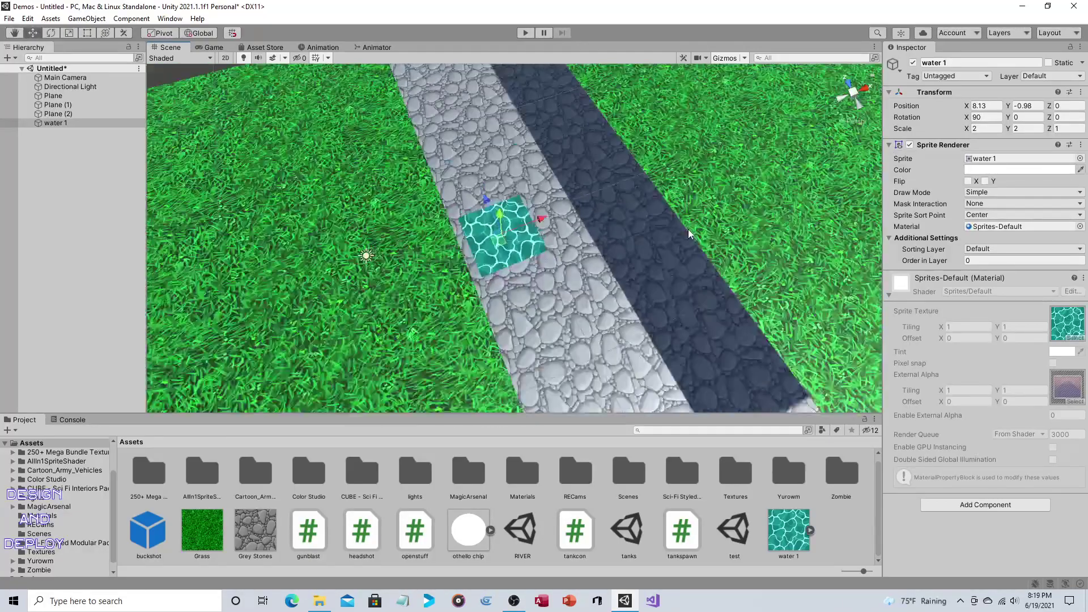
{"action": "middle_click_drag", "start_coordinate": [645, 250], "coordinate": [635, 256]}
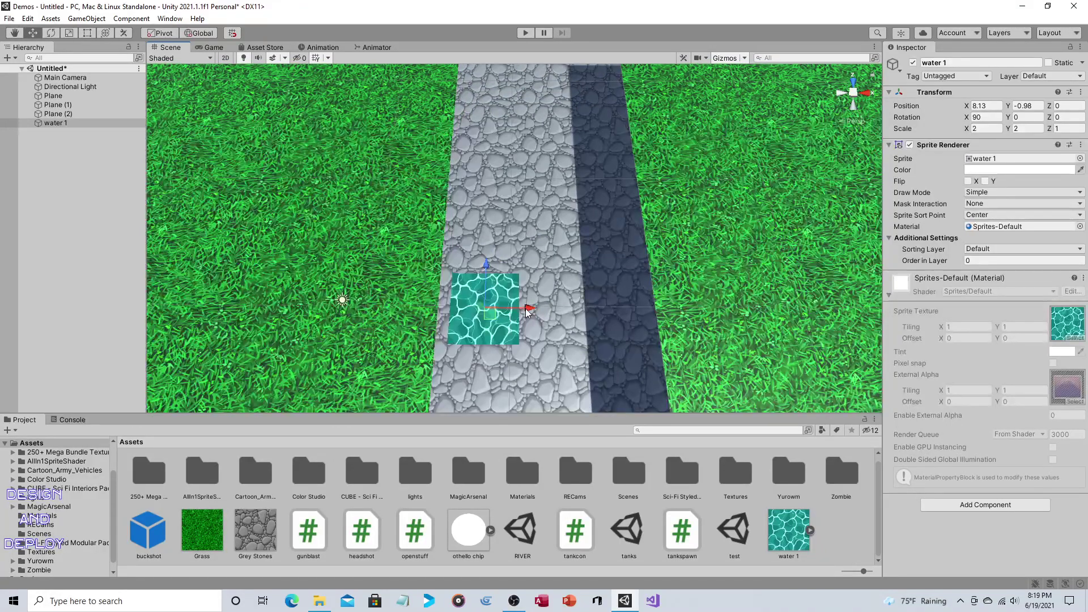
Add the AddAllIn1Shader component from the AllIn1SpriteShader category to the water sprite.
{"action": "left_click", "coordinate": [942, 504]}
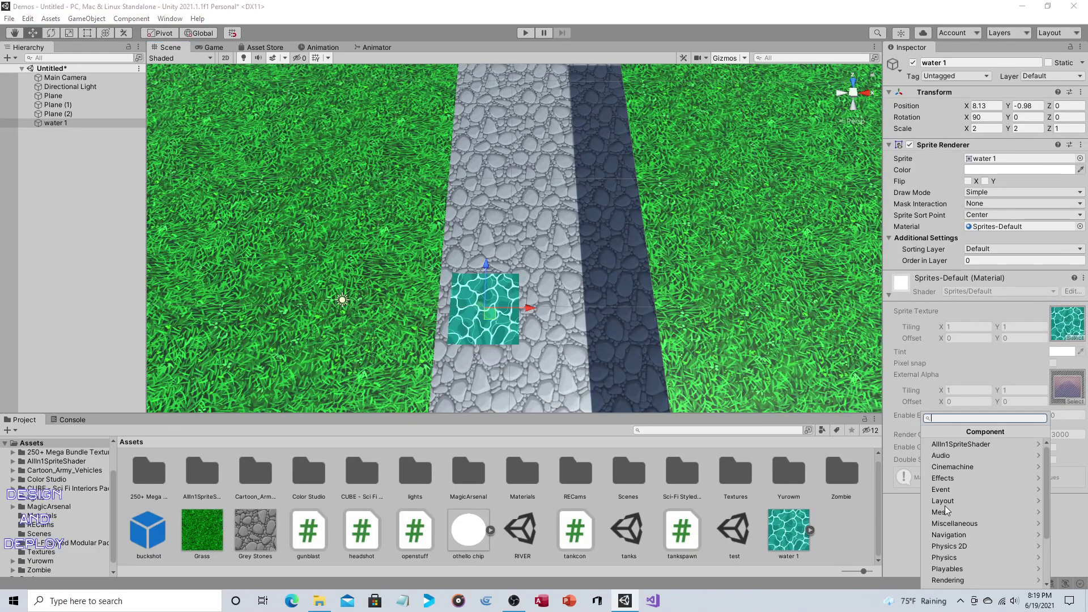
{"action": "left_click", "coordinate": [958, 445]}
{"action": "left_click", "coordinate": [962, 445]}
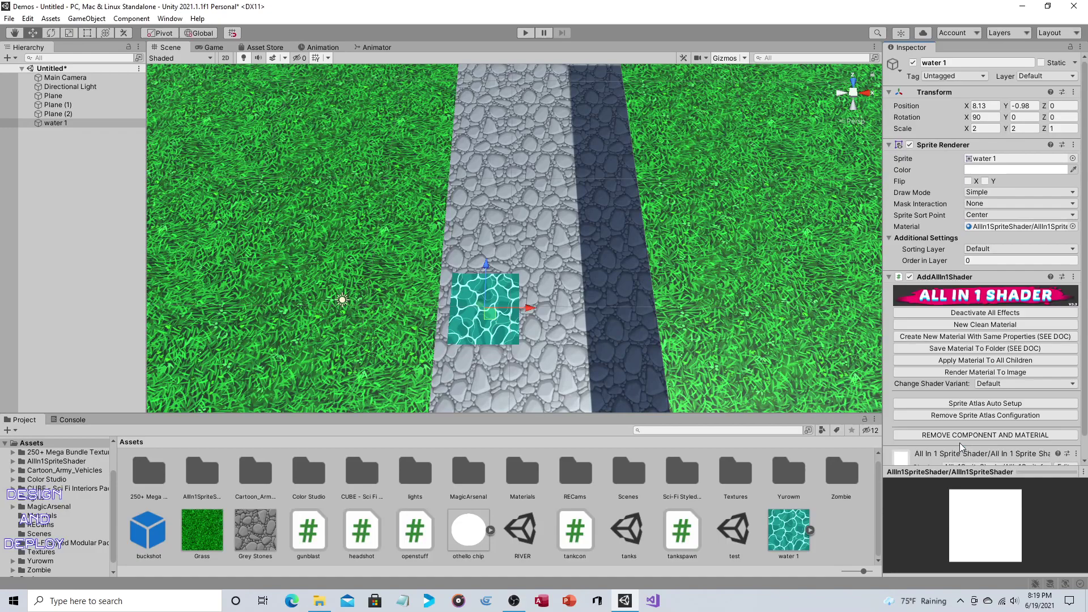
{"action": "scroll", "coordinate": [953, 367], "scroll_direction": "down", "scroll_amount": 2}
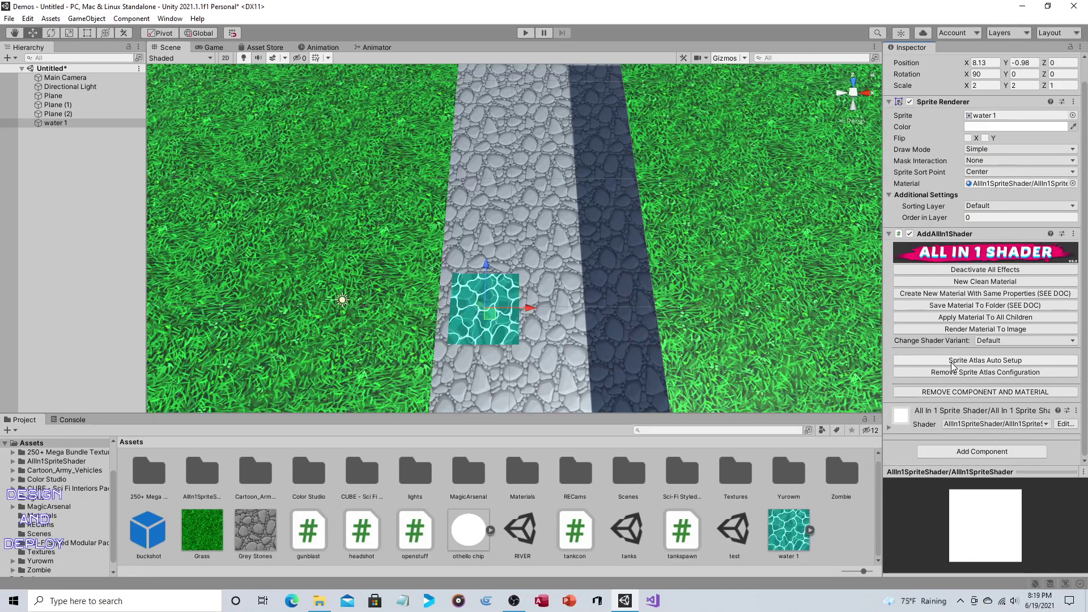
Expand the water sprite's All In 1 Sprite Shader material and lower its General Alpha to about 0.516.
{"action": "left_click", "coordinate": [889, 428]}
{"action": "scroll", "coordinate": [1007, 364], "scroll_direction": "down", "scroll_amount": 5}
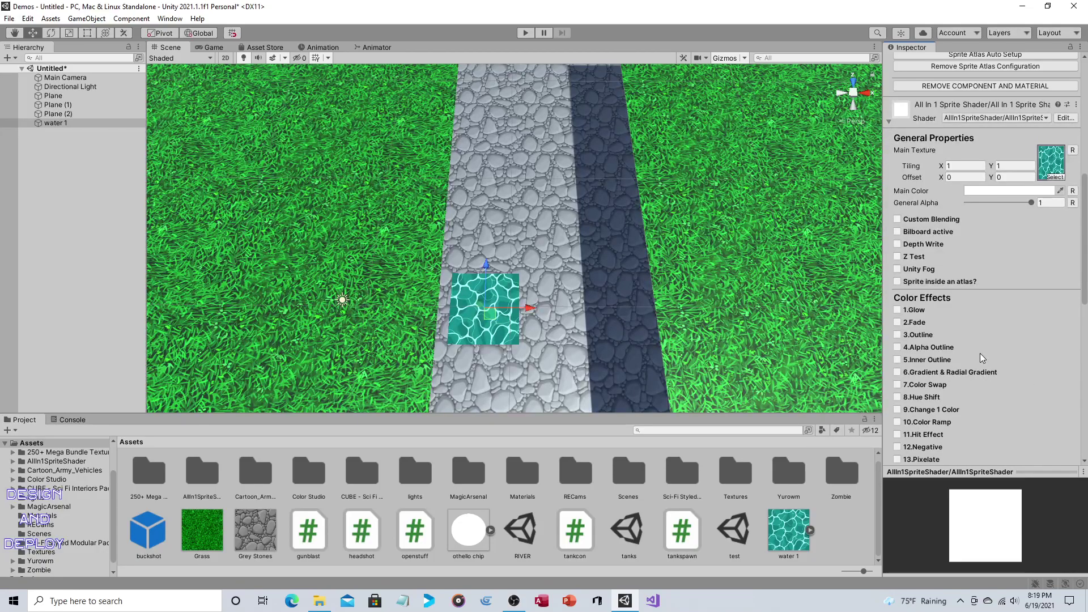
{"action": "left_click", "coordinate": [1032, 203]}
{"action": "left_click_drag", "start_coordinate": [1032, 203], "coordinate": [1002, 207]}
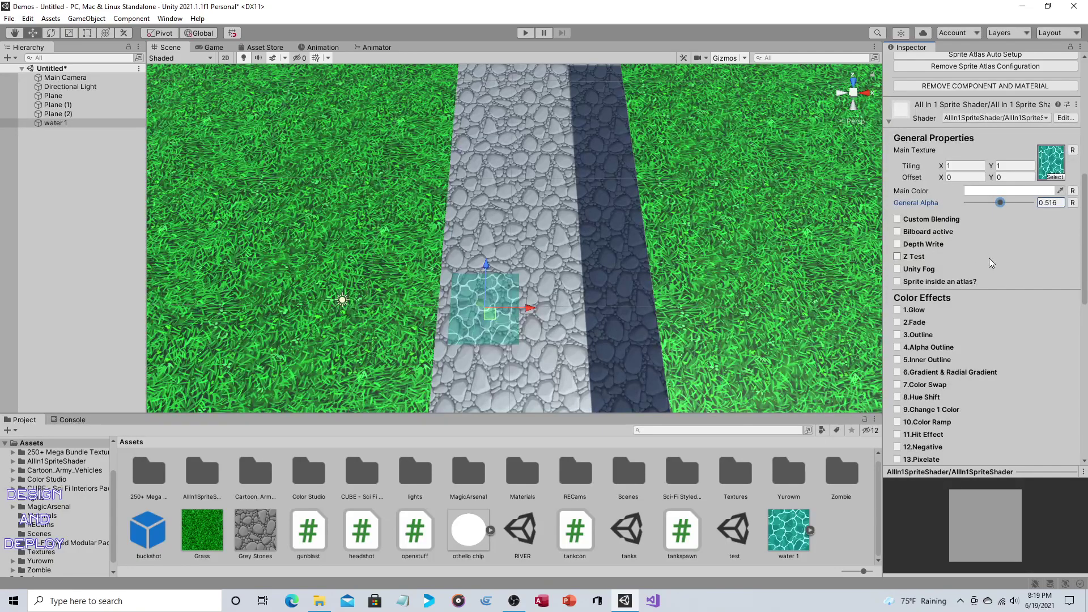
Enable the Wave effect with amount 12, speed 13.5, strength 10.6 and Y axis about 0.565, and preview it in Play mode.
{"action": "scroll", "coordinate": [990, 259], "scroll_direction": "down", "scroll_amount": 5}
{"action": "scroll", "coordinate": [988, 257], "scroll_direction": "down", "scroll_amount": 6}
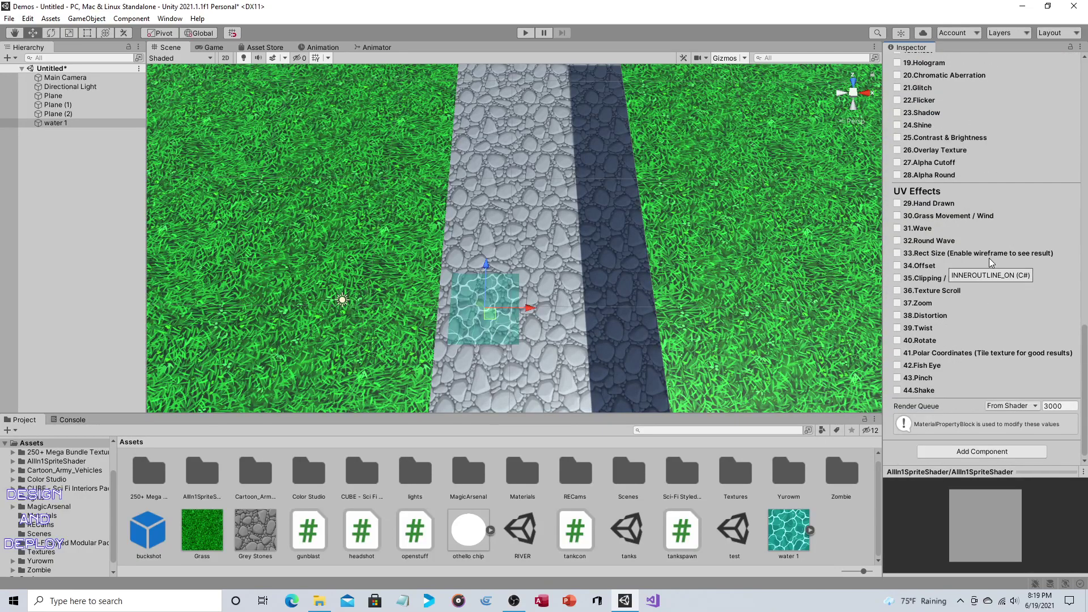
{"action": "left_click", "coordinate": [897, 229]}
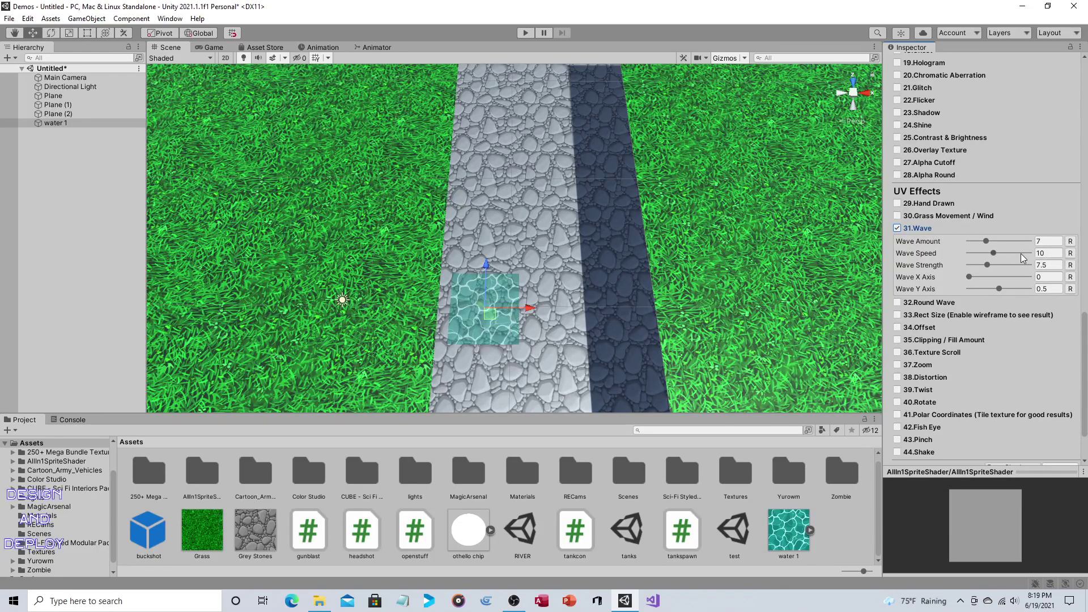
{"action": "left_click_drag", "start_coordinate": [987, 241], "coordinate": [1002, 254]}
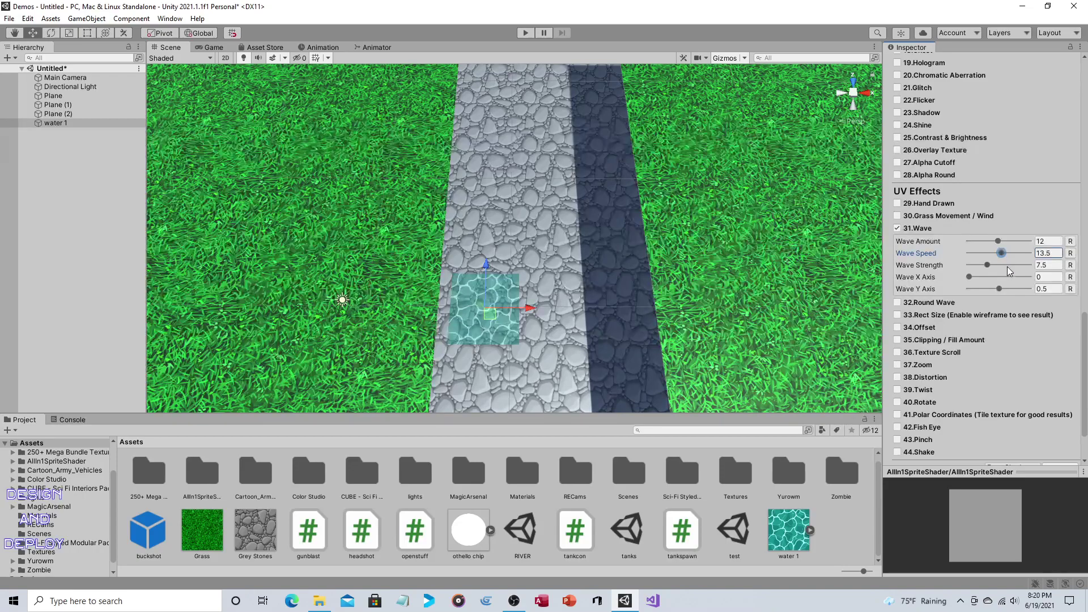
{"action": "left_click_drag", "start_coordinate": [987, 265], "coordinate": [1003, 291]}
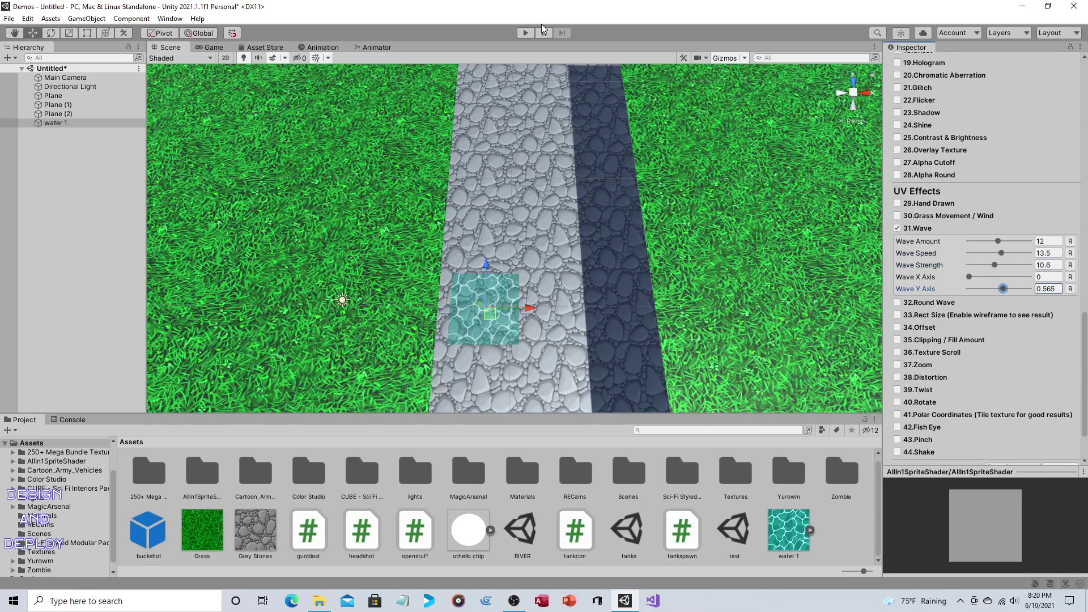
{"action": "left_click", "coordinate": [526, 33]}
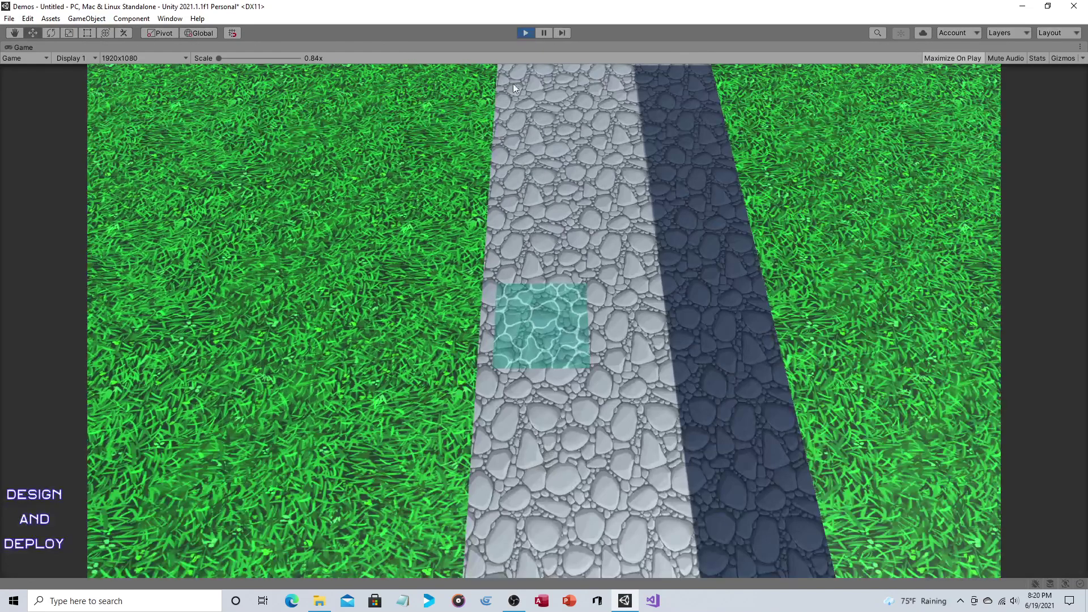
{"action": "left_click", "coordinate": [526, 33]}
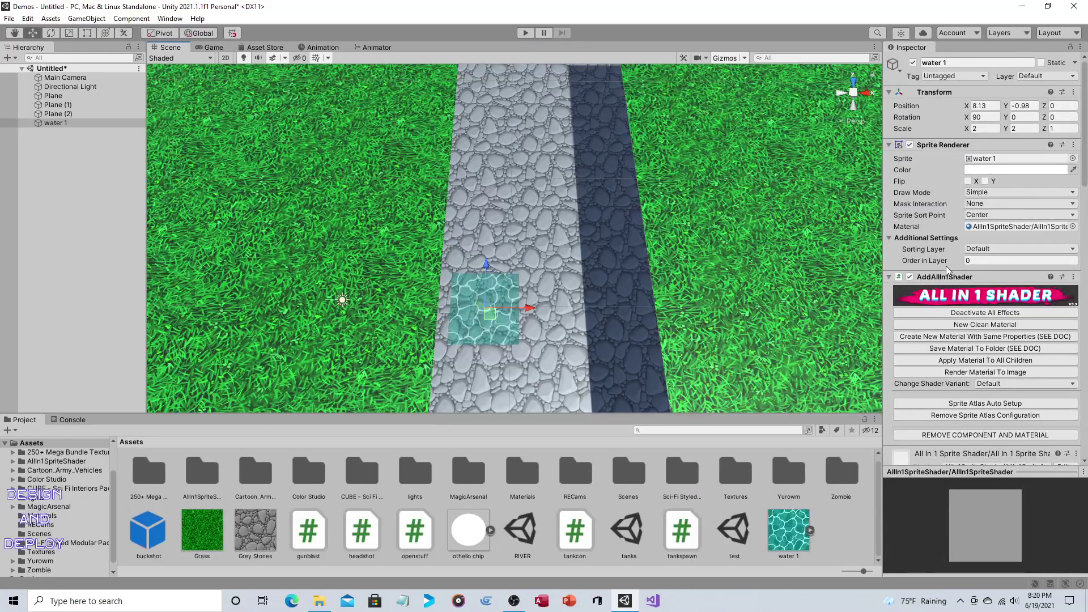
Enable the Texture Scroll effect with X speed 0 and Y speed 0.4, and preview the scrolling water in Play mode.
{"action": "scroll", "coordinate": [947, 267], "scroll_direction": "down", "scroll_amount": 5}
{"action": "scroll", "coordinate": [947, 267], "scroll_direction": "down", "scroll_amount": 10}
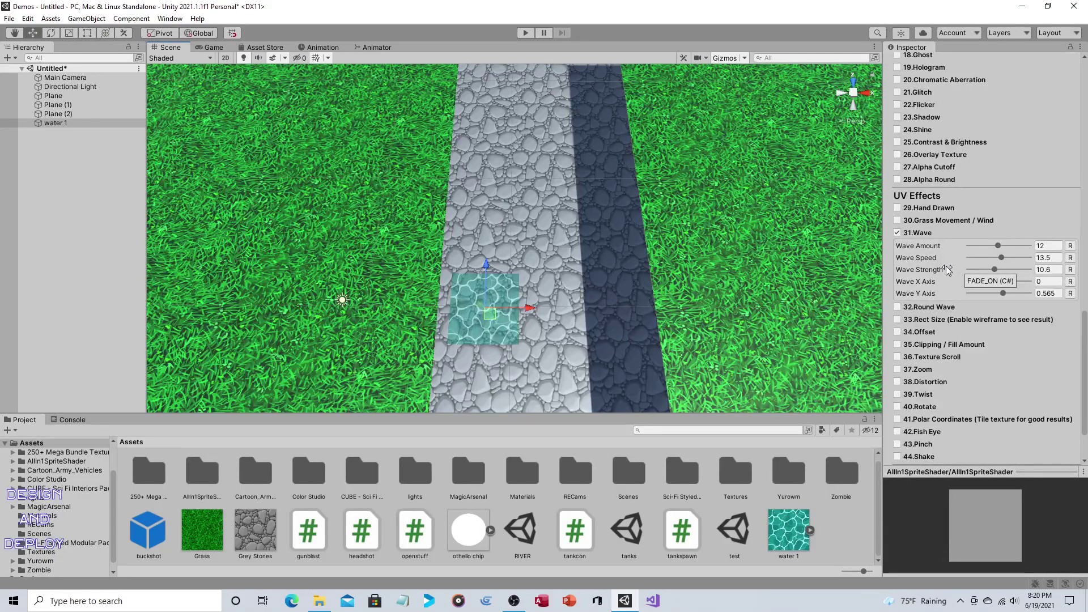
{"action": "scroll", "coordinate": [946, 270], "scroll_direction": "down", "scroll_amount": 3}
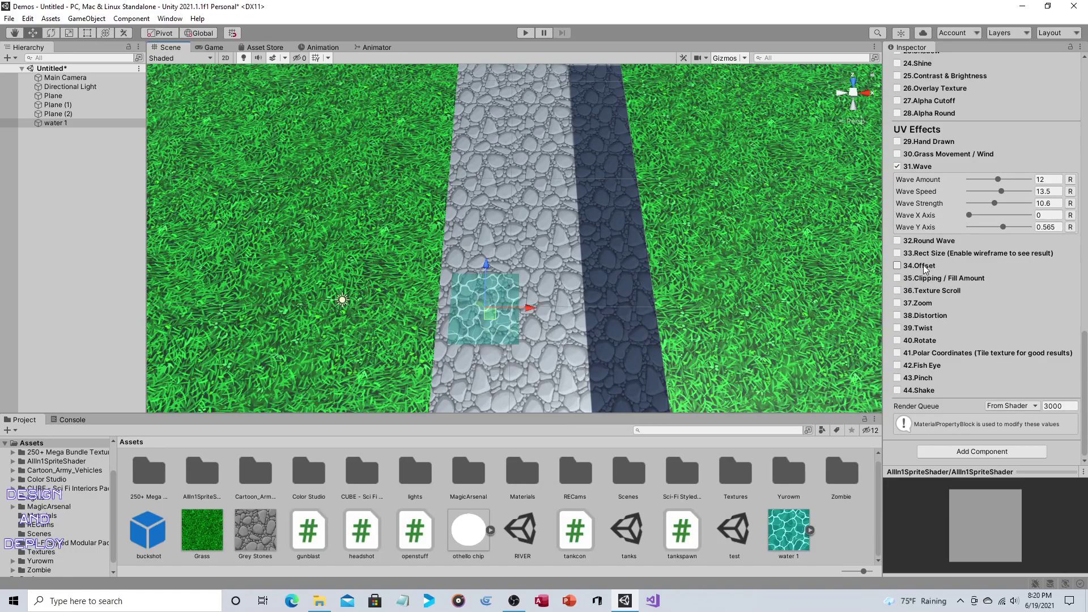
{"action": "left_click", "coordinate": [897, 291]}
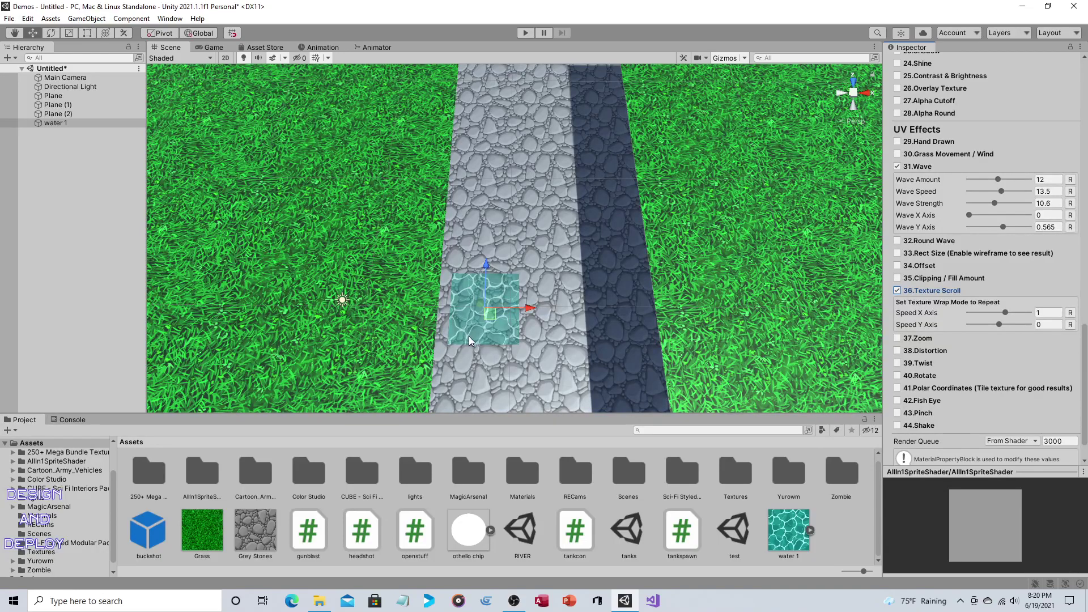
{"action": "scroll", "coordinate": [488, 382], "scroll_direction": "down", "scroll_amount": 3}
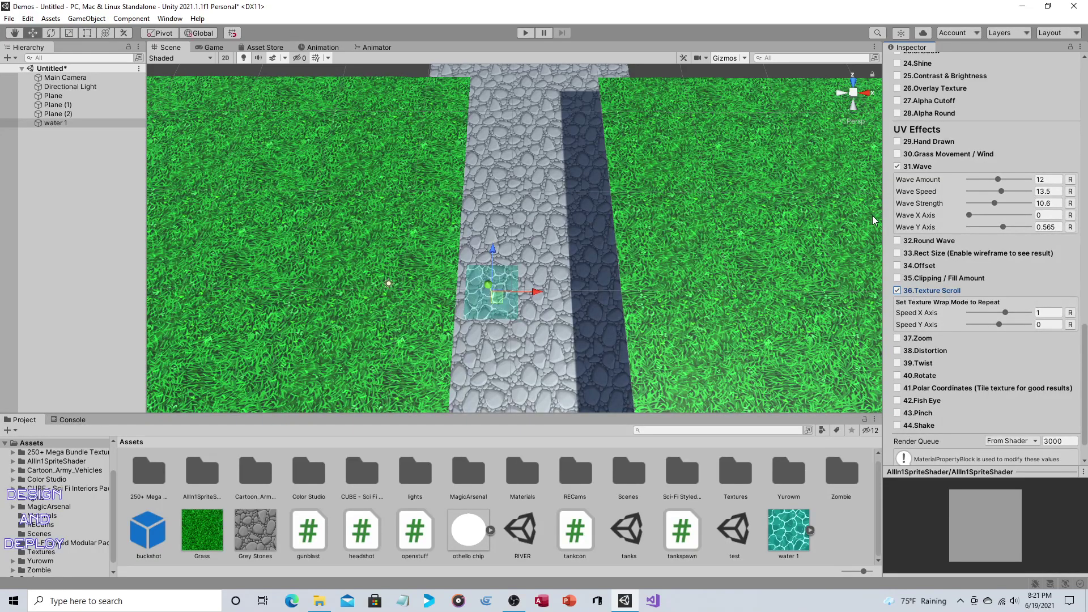
{"action": "scroll", "coordinate": [950, 218], "scroll_direction": "down", "scroll_amount": 1}
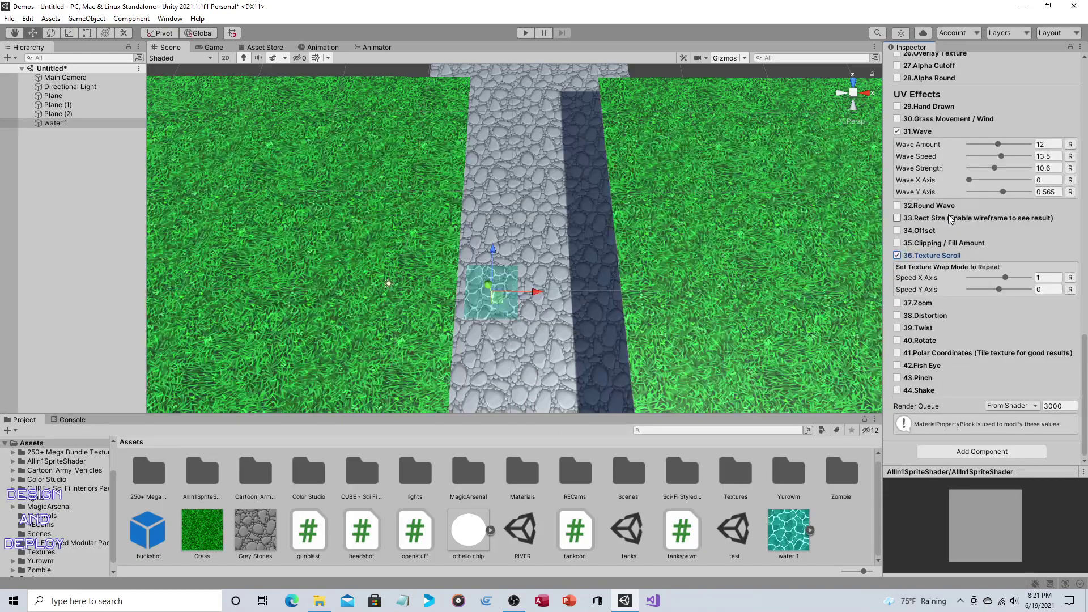
{"action": "left_click", "coordinate": [1047, 278]}
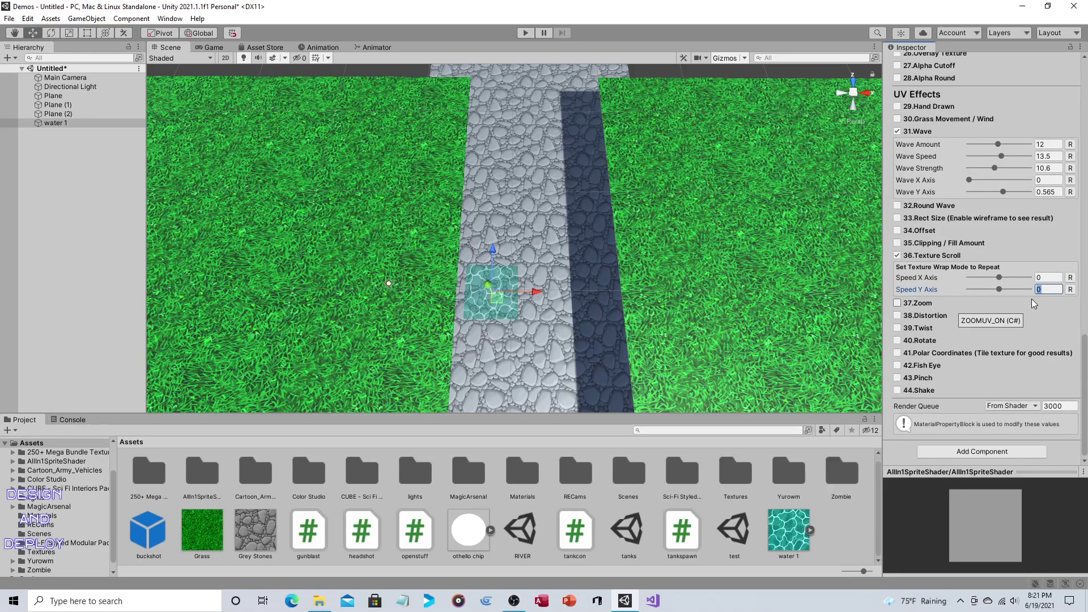
{"action": "type", "text": ".4"}
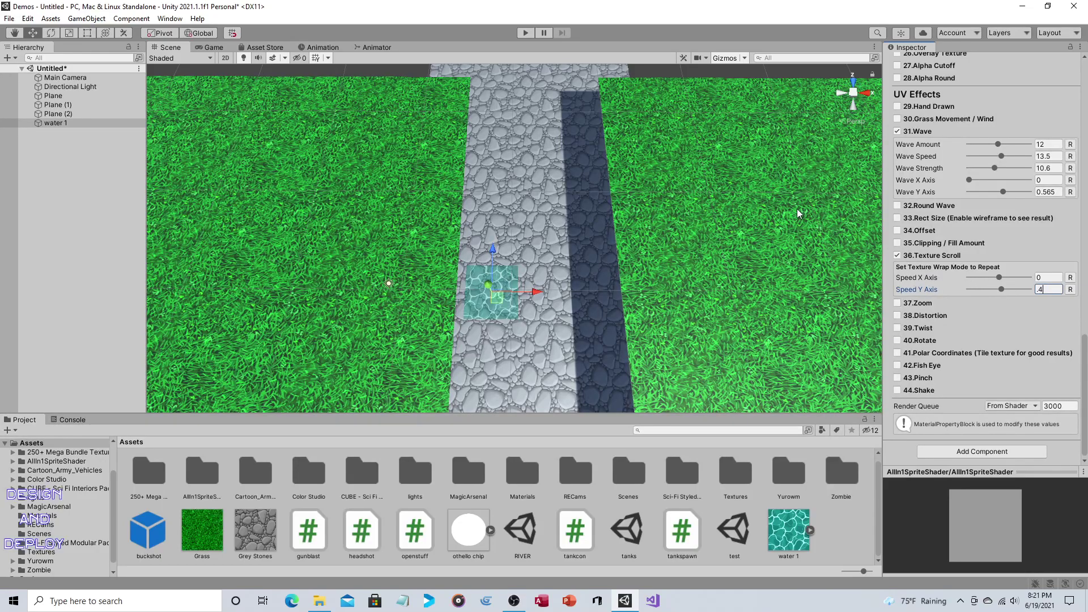
{"action": "left_click", "coordinate": [521, 33]}
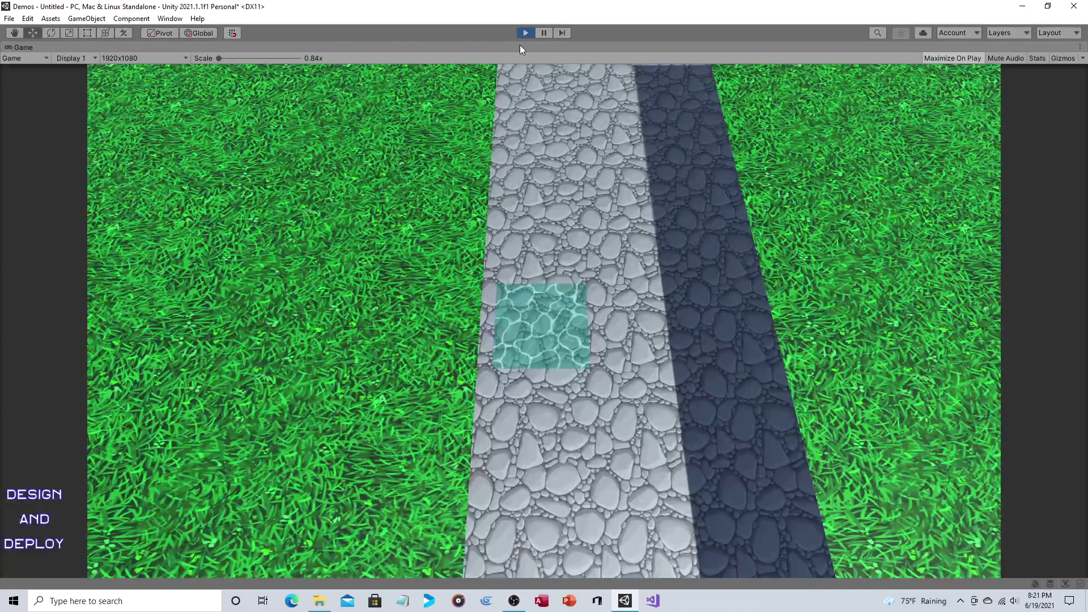
{"action": "left_click", "coordinate": [526, 33]}
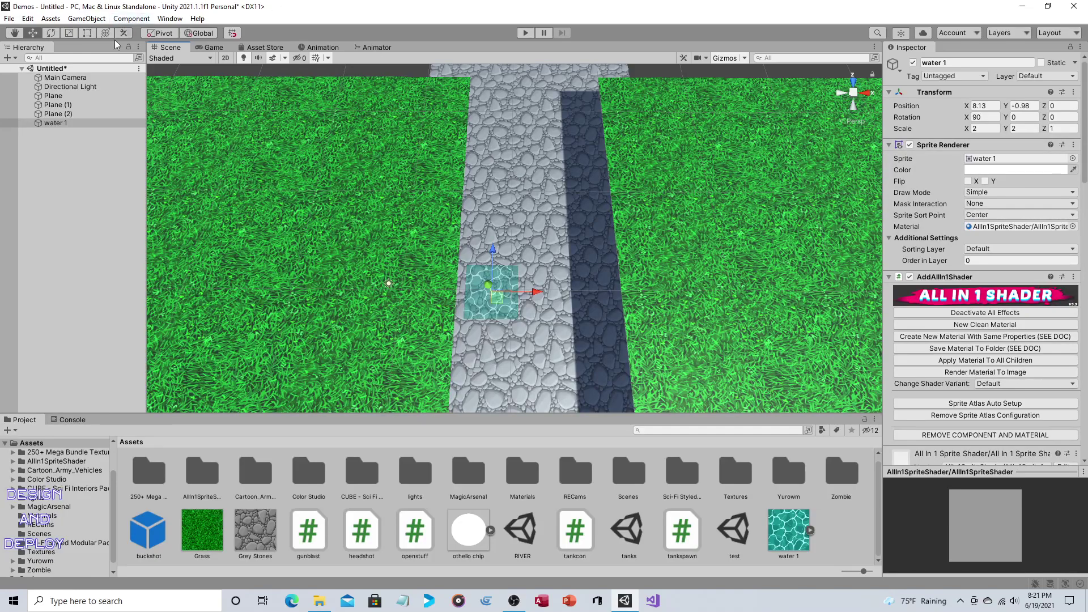
Move the water sprite to the left edge of the stone bed at position X 7, Y -1.
{"action": "right_click", "coordinate": [99, 123]}
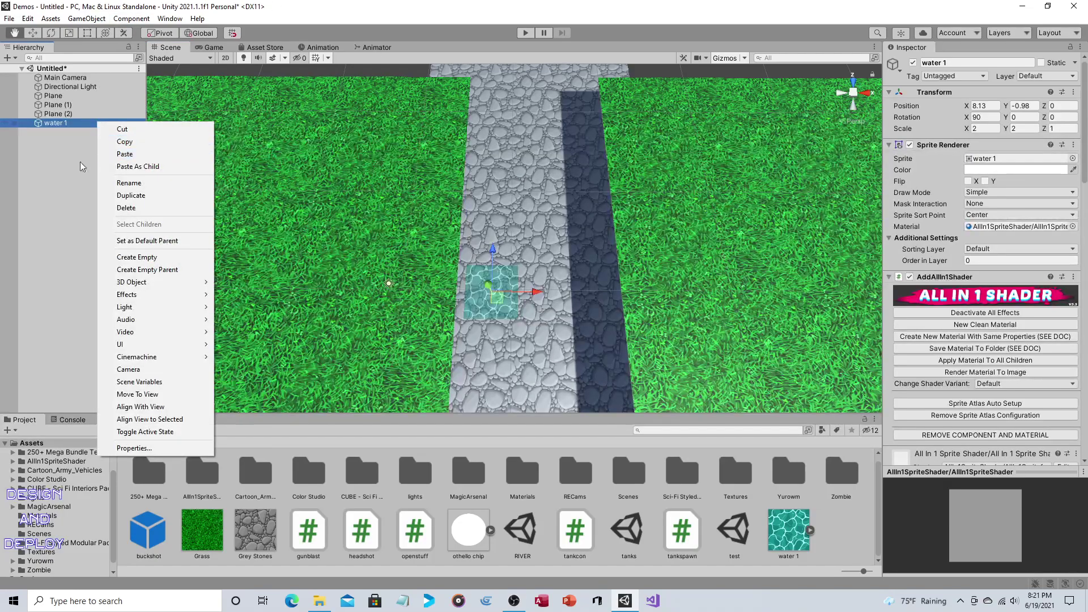
{"action": "left_click", "coordinate": [35, 185]}
{"action": "left_click", "coordinate": [59, 124]}
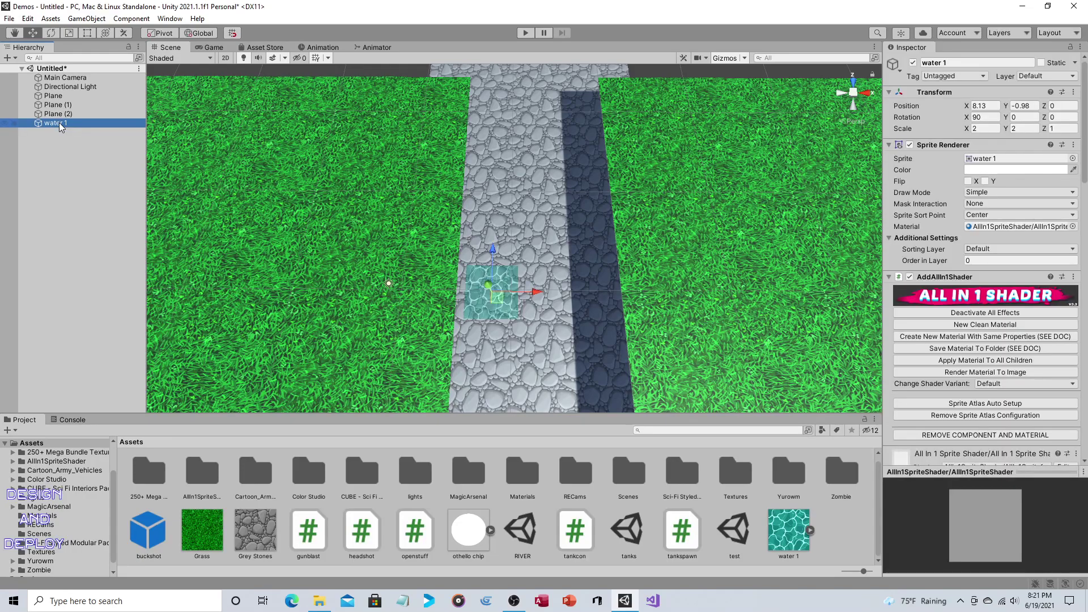
{"action": "left_click_drag", "start_coordinate": [533, 287], "coordinate": [528, 293]}
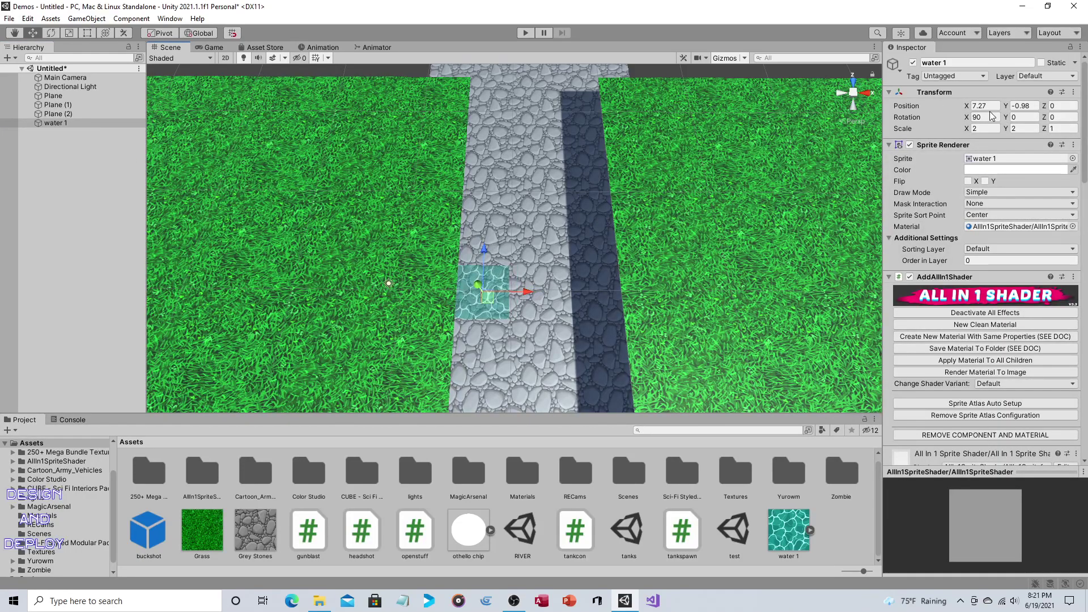
{"action": "left_click", "coordinate": [987, 105]}
{"action": "left_click", "coordinate": [999, 106]}
{"action": "key", "text": "BackSpace"}
{"action": "key", "text": "BackSpace"}
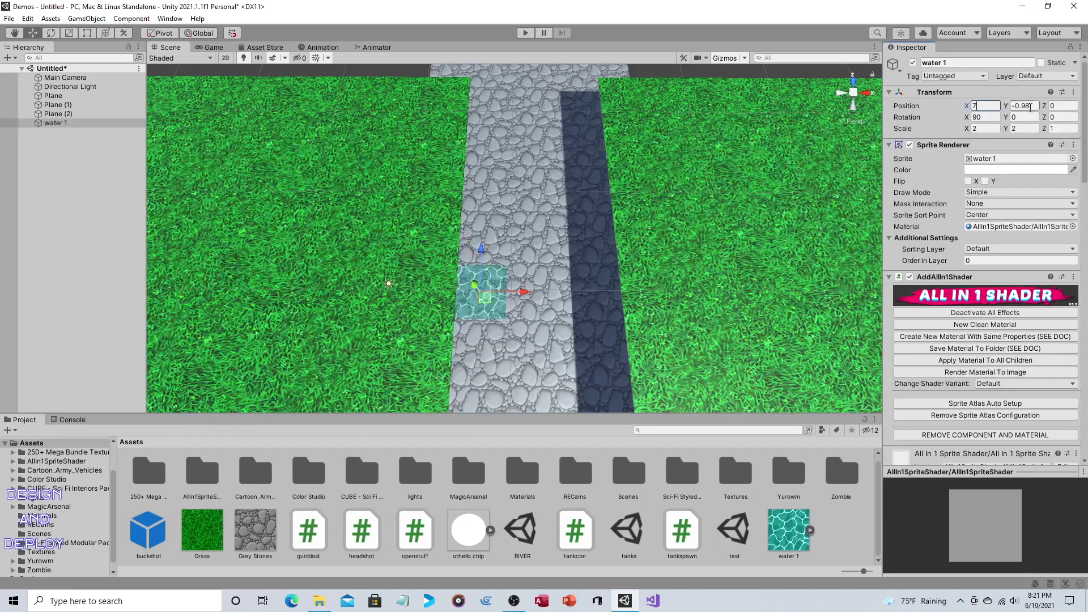
{"action": "left_click", "coordinate": [1021, 108]}
{"action": "type", "text": "-1"}
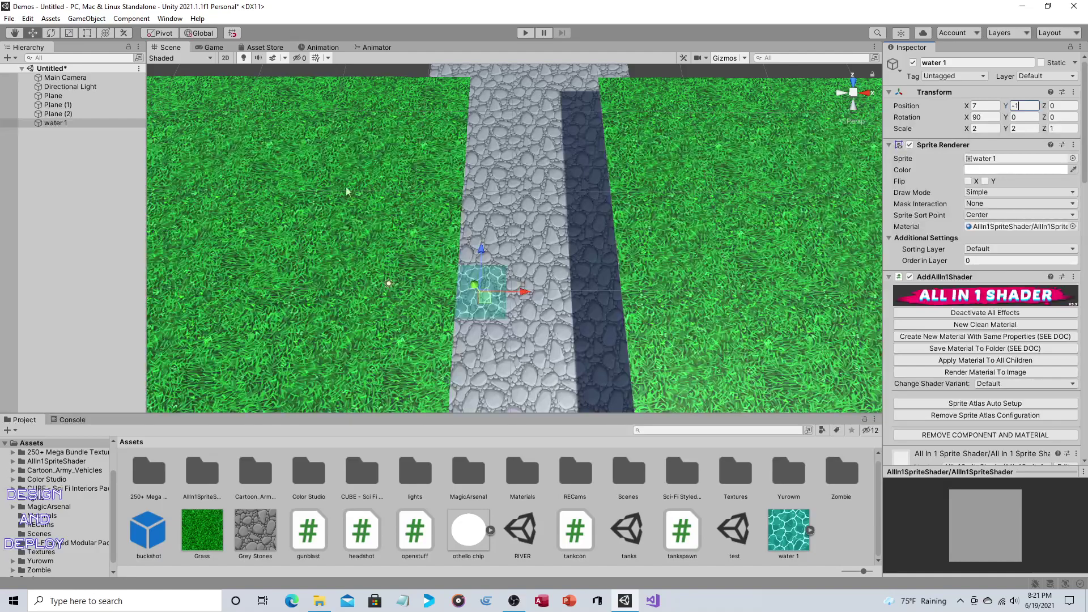
Copy the water sprite, paste a duplicate into the scene and set the duplicate's X position to 12.
{"action": "right_click", "coordinate": [98, 121]}
{"action": "left_click", "coordinate": [124, 142]}
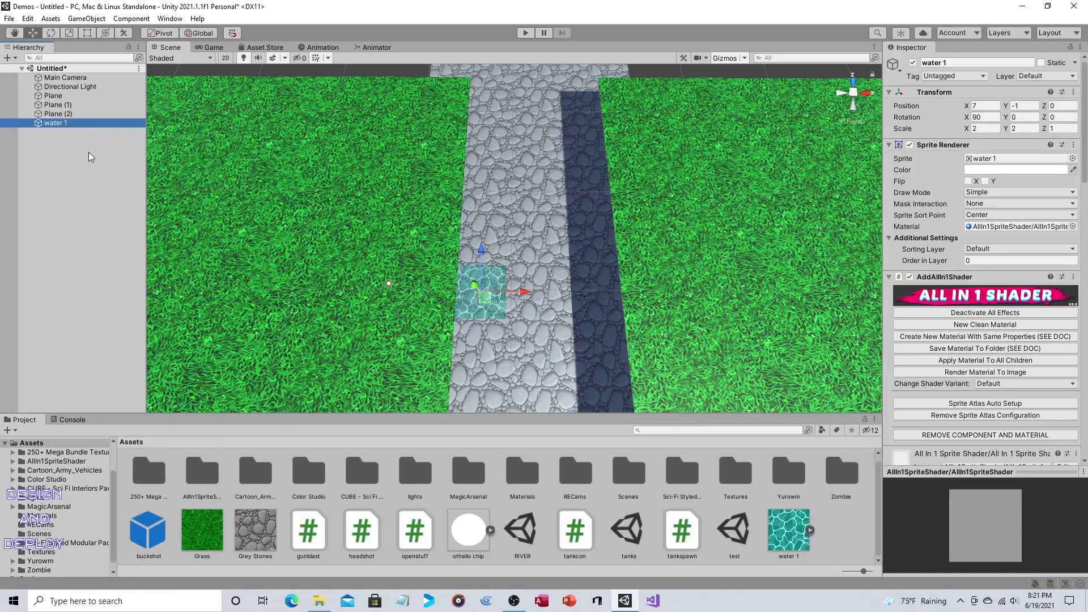
{"action": "right_click", "coordinate": [88, 152]}
{"action": "left_click", "coordinate": [125, 186]}
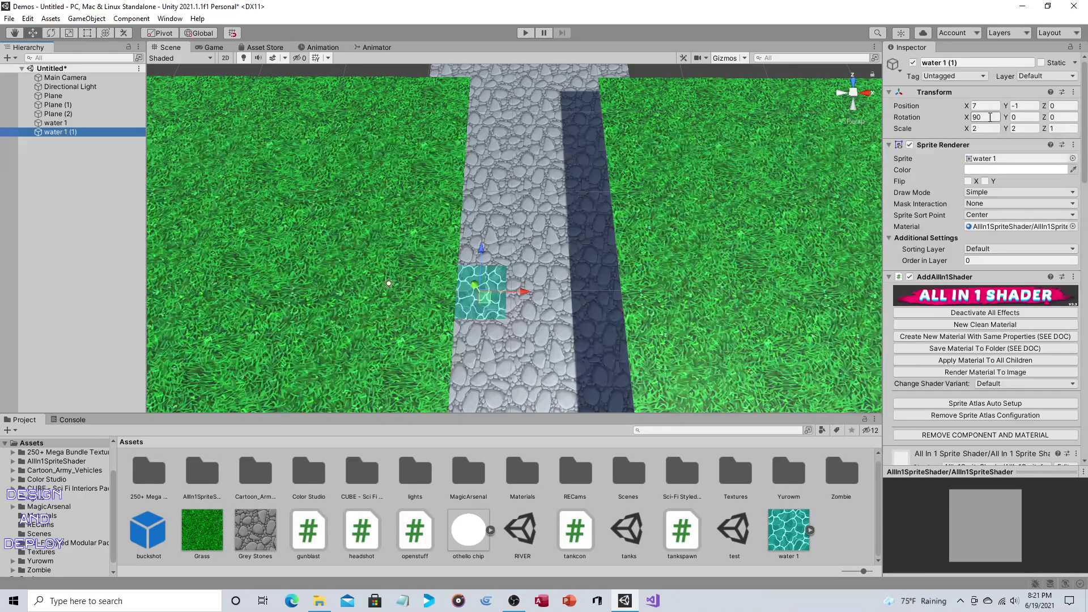
{"action": "left_click", "coordinate": [986, 106]}
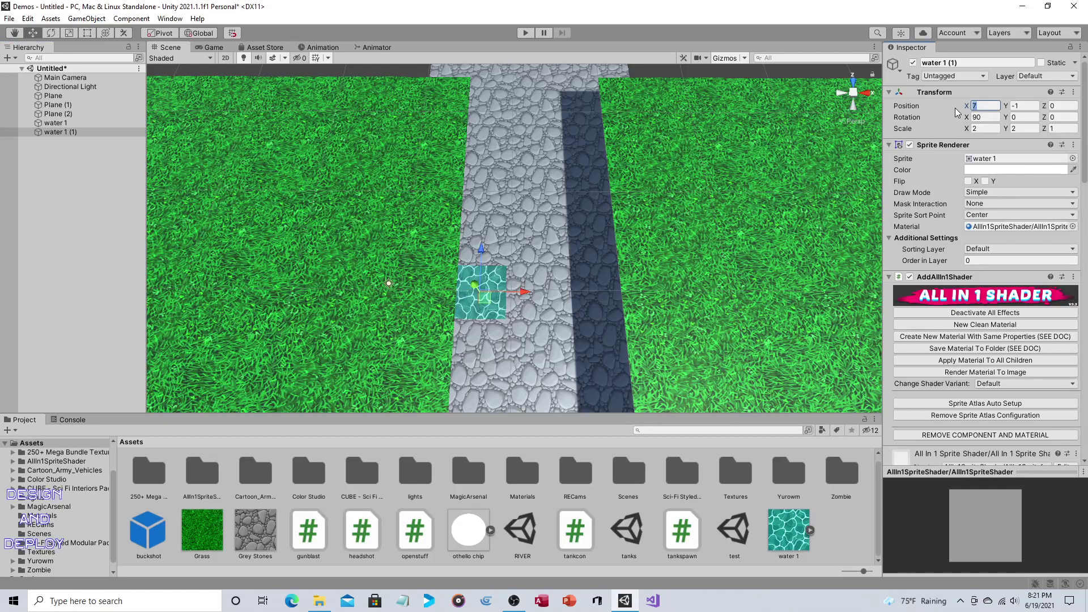
{"action": "type", "text": "12"}
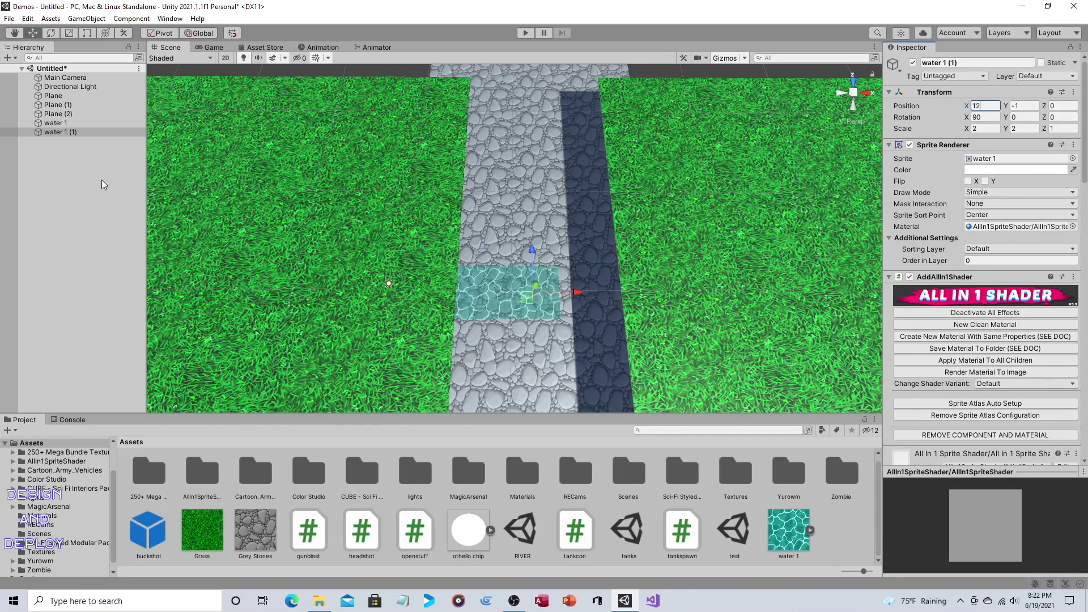
Paste another water sprite copy at X position 17 and preview the row of water in Play mode.
{"action": "right_click", "coordinate": [79, 176]}
{"action": "left_click", "coordinate": [109, 207]}
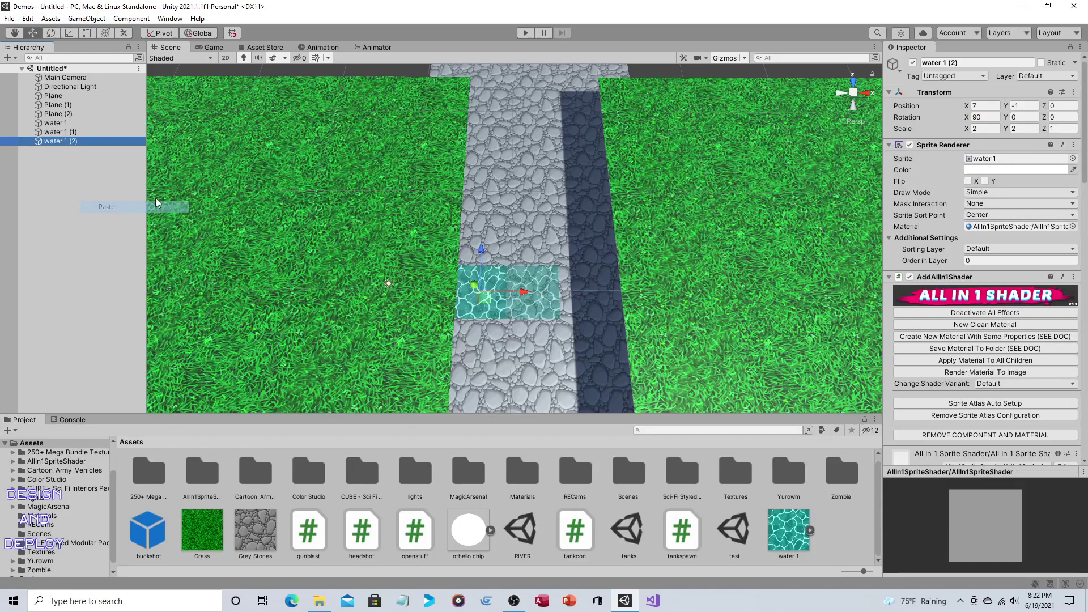
{"action": "left_click", "coordinate": [984, 106]}
{"action": "type", "text": "1"}
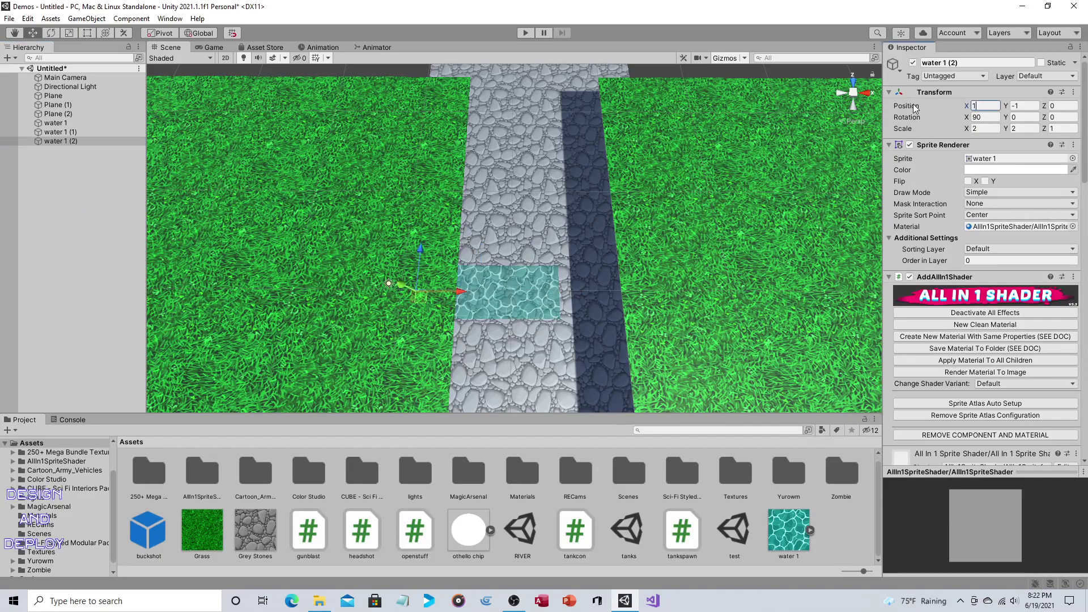
{"action": "type", "text": "7"}
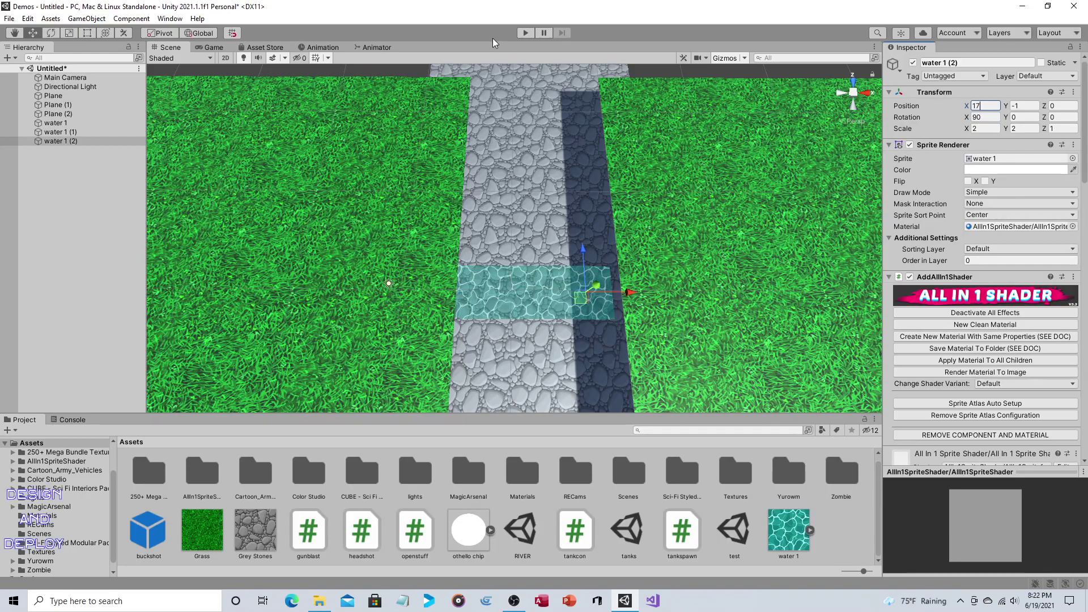
{"action": "left_click", "coordinate": [525, 33]}
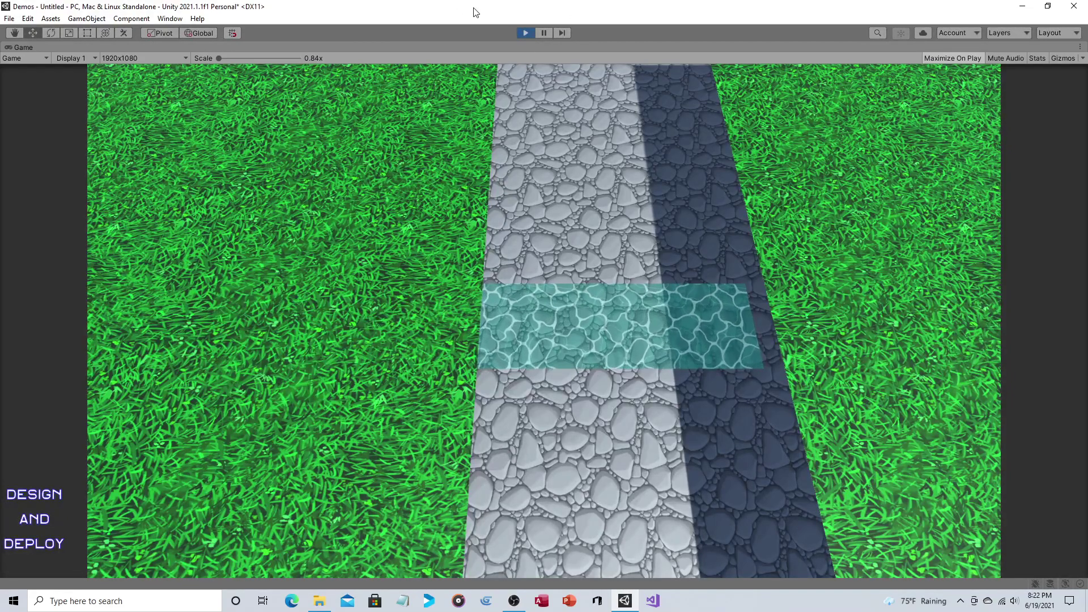
{"action": "left_click", "coordinate": [526, 32]}
Shift the right grass plane toward the water to about X 44.28, closing the gap beside the sprites.
{"action": "left_click", "coordinate": [749, 236]}
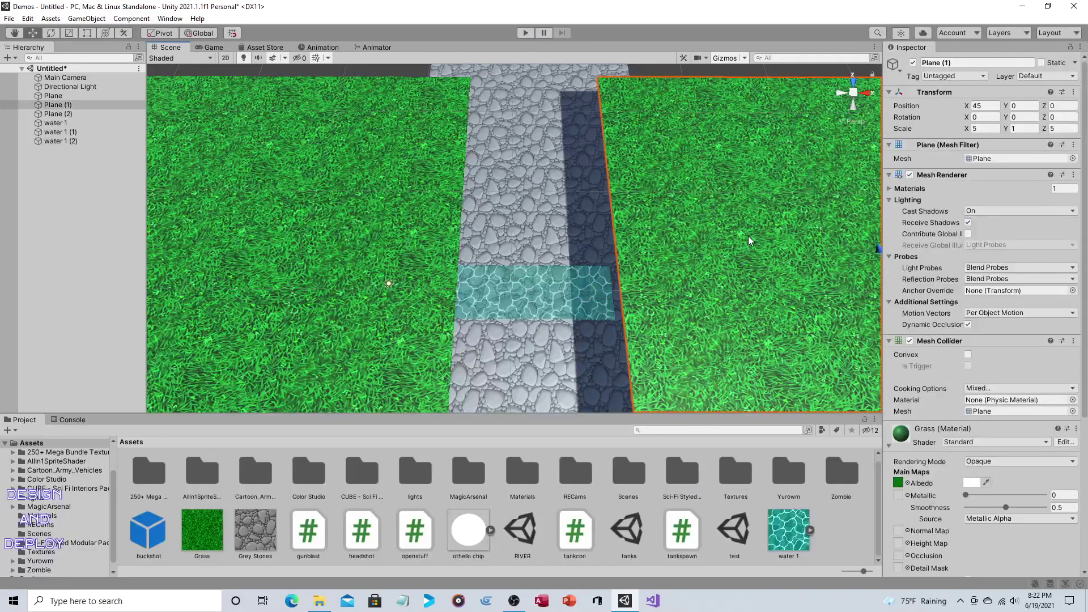
{"action": "key", "text": "f"}
{"action": "left_click_drag", "start_coordinate": [754, 271], "coordinate": [750, 270]}
{"action": "middle_click_drag", "start_coordinate": [582, 180], "coordinate": [627, 182]}
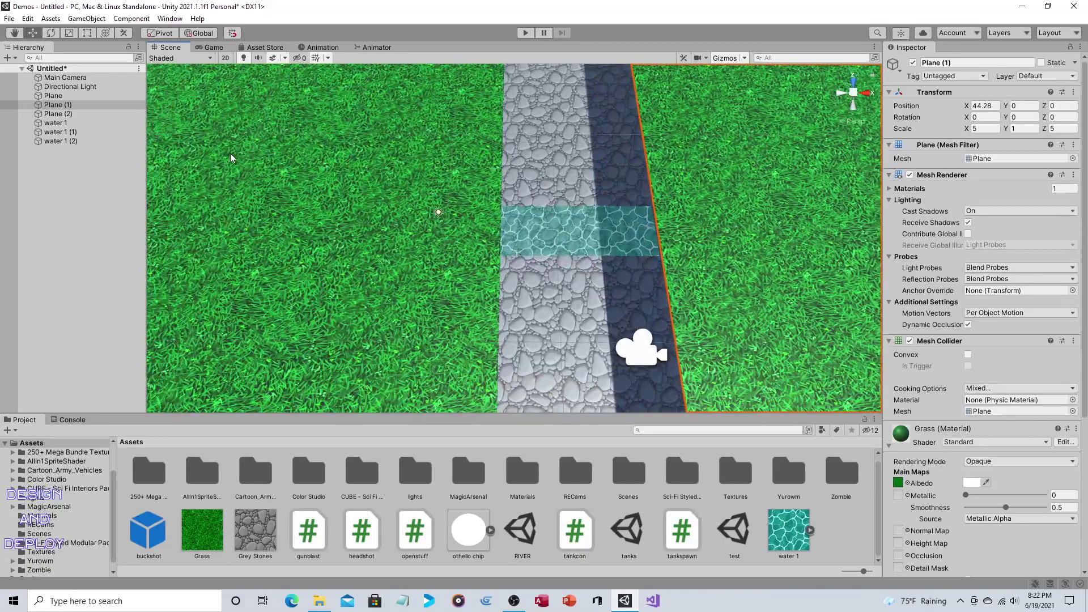
Copy the row of three water sprites, paste a duplicate row and set its Z position to 5.
{"action": "left_click", "coordinate": [87, 123]}
{"action": "left_click", "coordinate": [88, 132], "text": "shift"}
{"action": "left_click", "coordinate": [86, 141], "text": "shift"}
{"action": "right_click", "coordinate": [84, 128]}
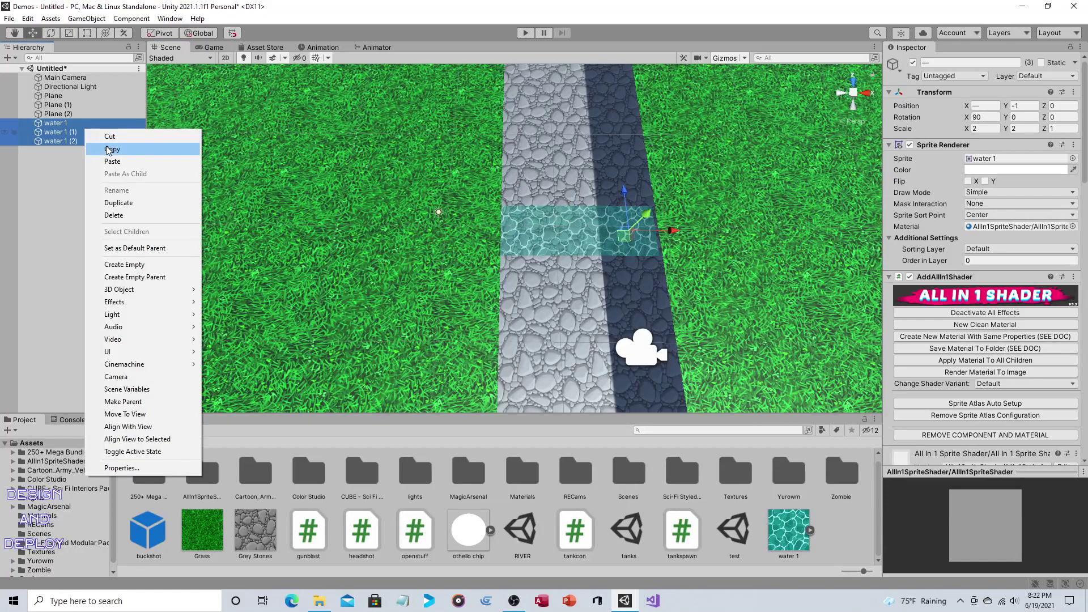
{"action": "left_click", "coordinate": [110, 149]}
{"action": "right_click", "coordinate": [93, 175]}
{"action": "left_click", "coordinate": [120, 207]}
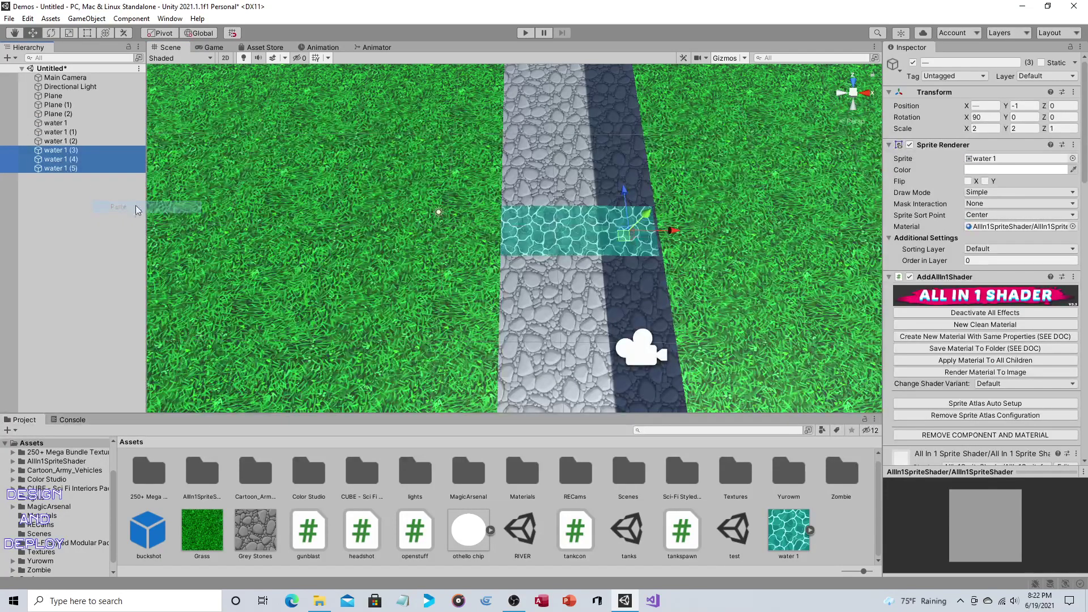
{"action": "left_click", "coordinate": [1063, 106]}
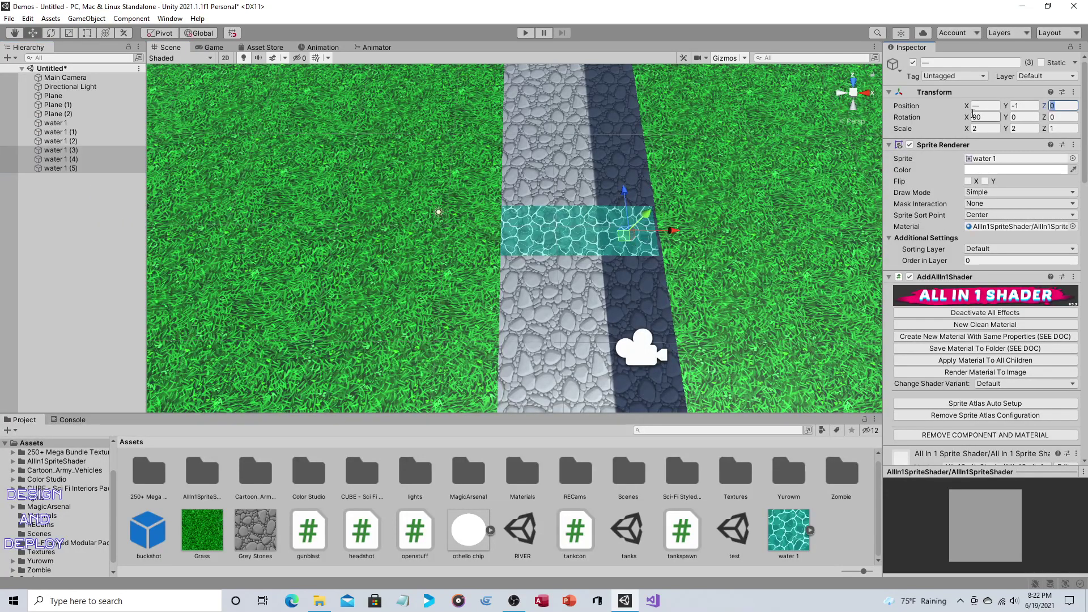
{"action": "type", "text": "5"}
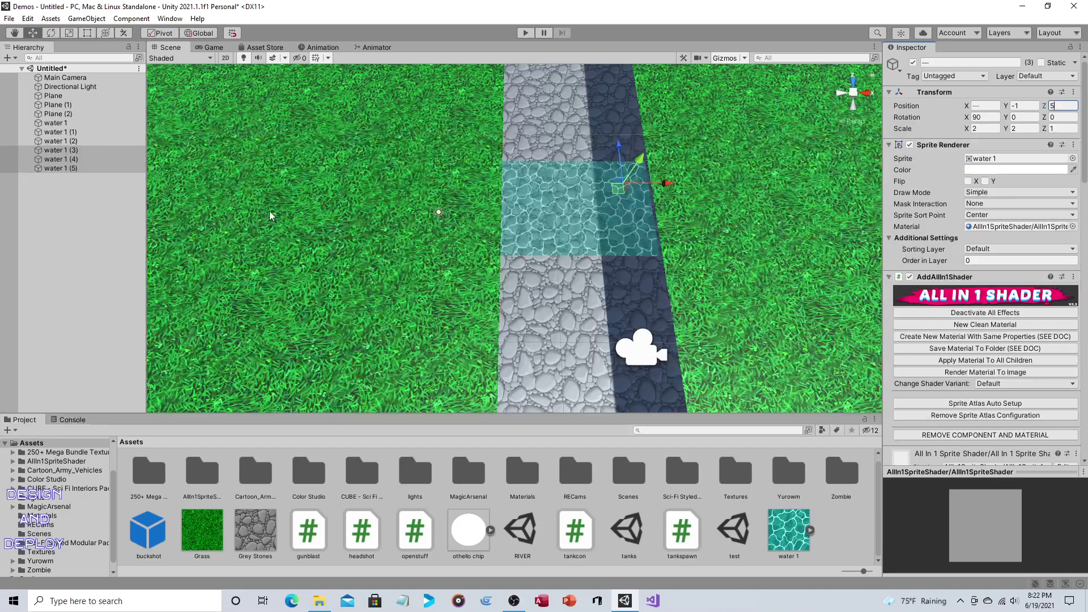
Paste another row of three water sprites and set its Z position to 10.
{"action": "right_click", "coordinate": [78, 209]}
{"action": "left_click", "coordinate": [96, 238]}
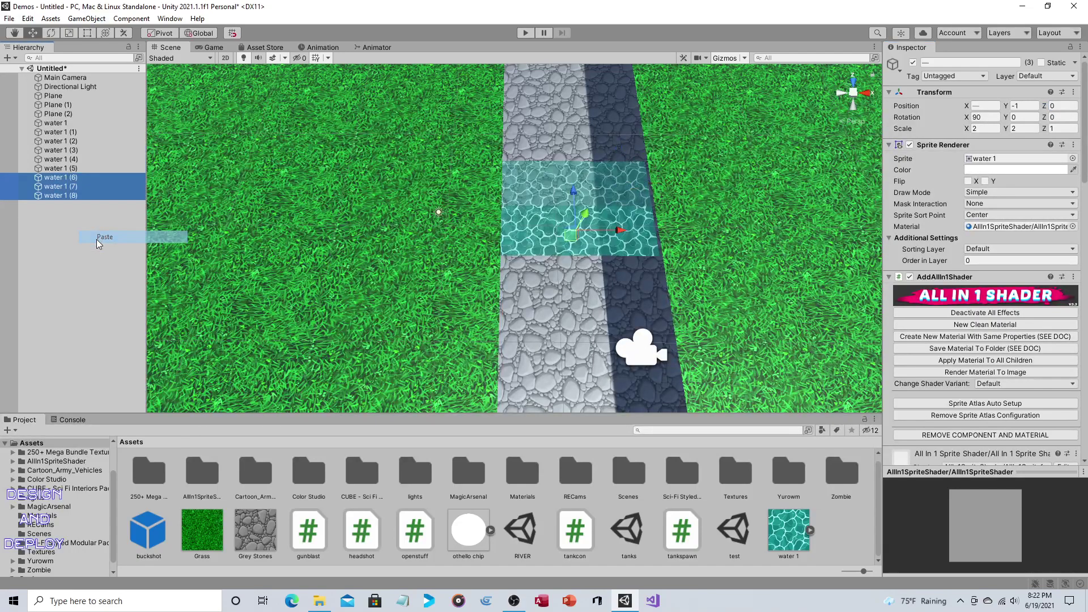
{"action": "left_click", "coordinate": [1072, 108]}
{"action": "type", "text": "10"}
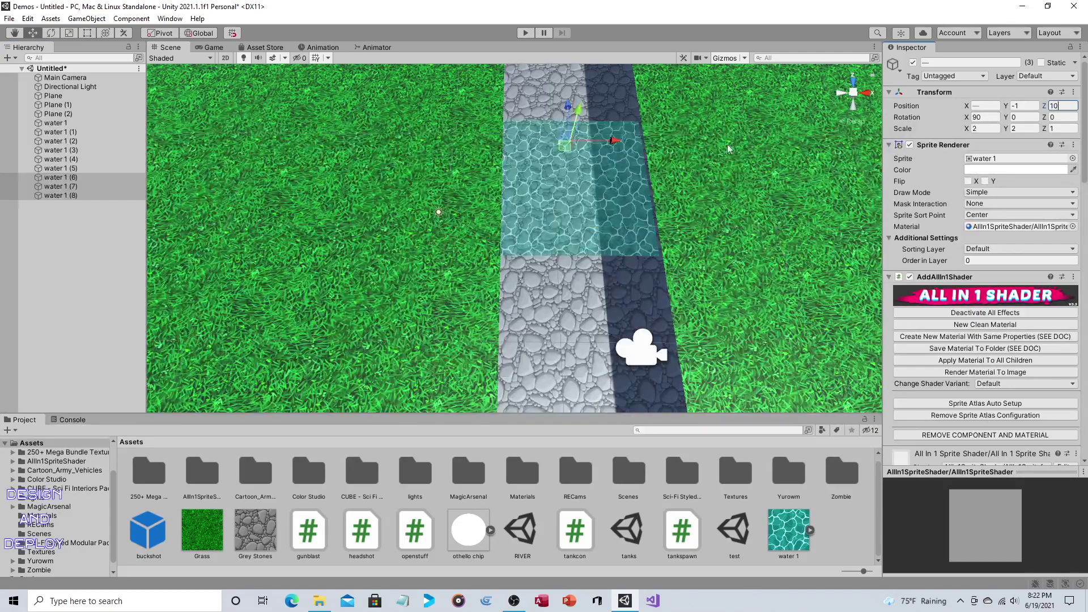
Paste another copy of the water row and set its Z position to -5.
{"action": "right_click", "coordinate": [97, 225]}
{"action": "left_click", "coordinate": [134, 254]}
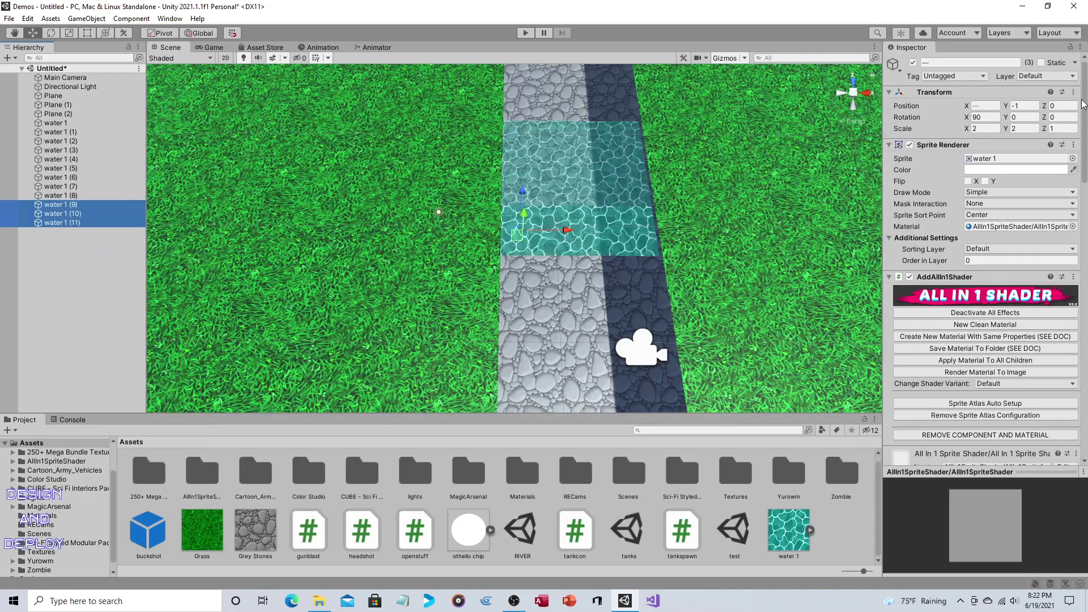
{"action": "left_click", "coordinate": [1066, 107]}
{"action": "type", "text": "-"}
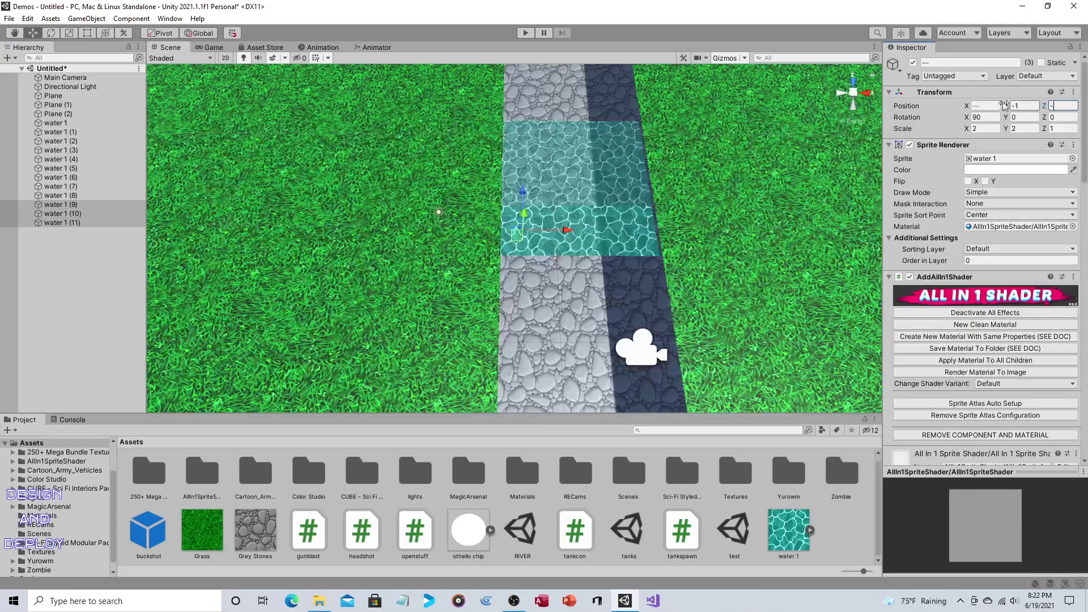
{"action": "type", "text": "5"}
Paste another three-sprite water row and place it at Z position -10.
{"action": "right_click", "coordinate": [57, 265]}
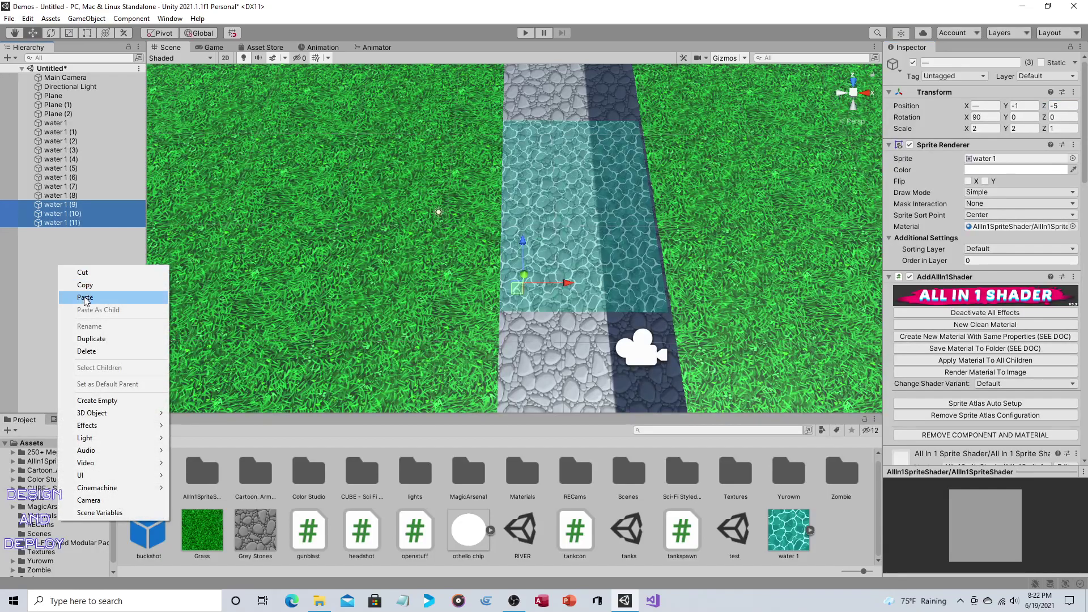
{"action": "left_click", "coordinate": [80, 297]}
{"action": "left_click", "coordinate": [1061, 107]}
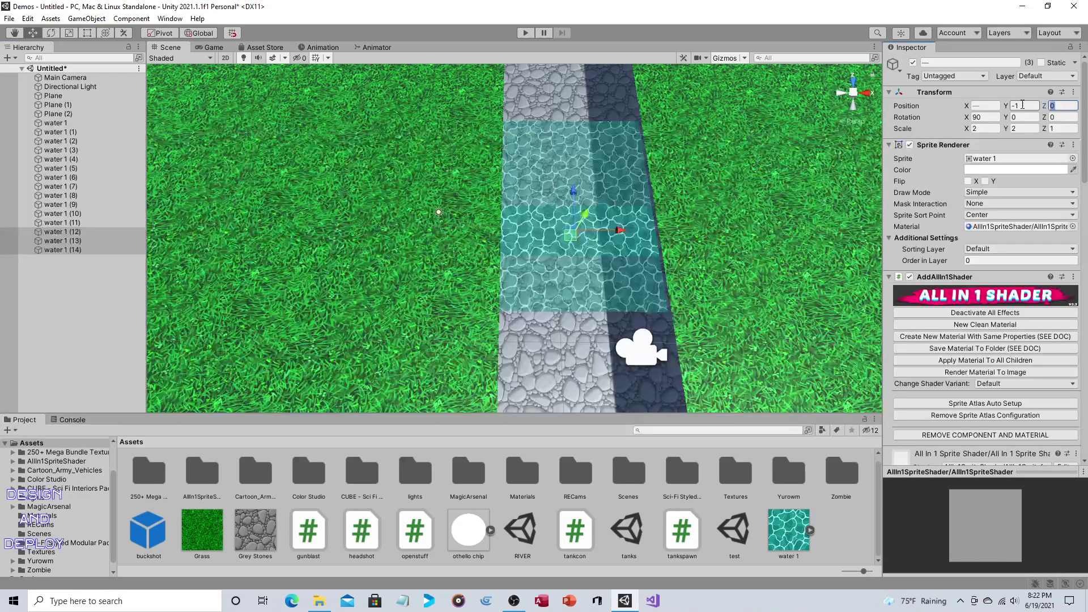
{"action": "type", "text": "-10"}
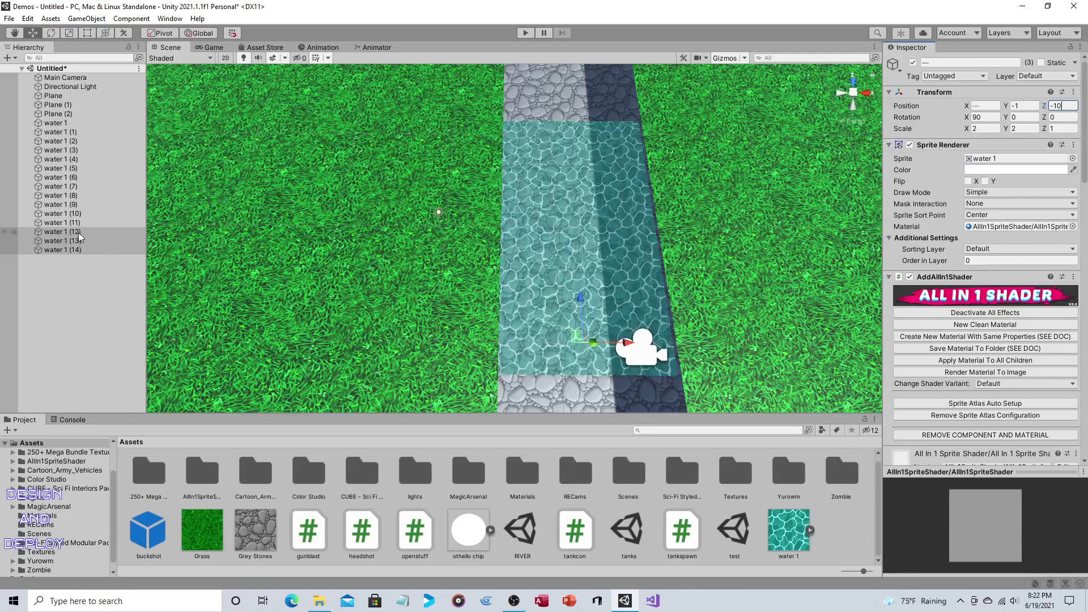
Paste another water row and set its Z position to -15 to continue the river toward the near end.
{"action": "right_click", "coordinate": [54, 287]}
{"action": "left_click", "coordinate": [91, 321]}
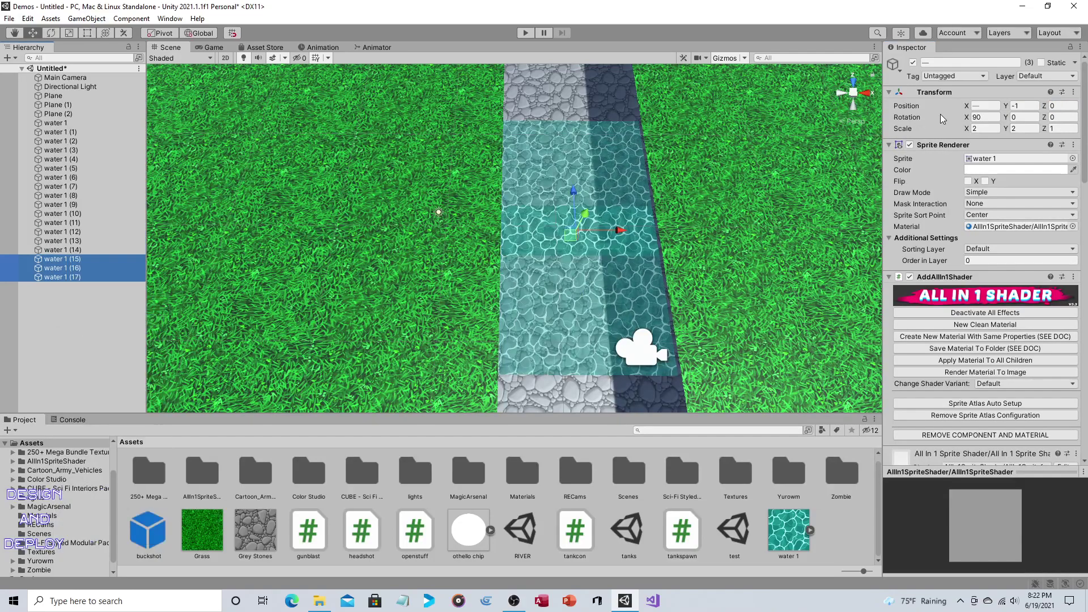
{"action": "left_click", "coordinate": [1060, 106]}
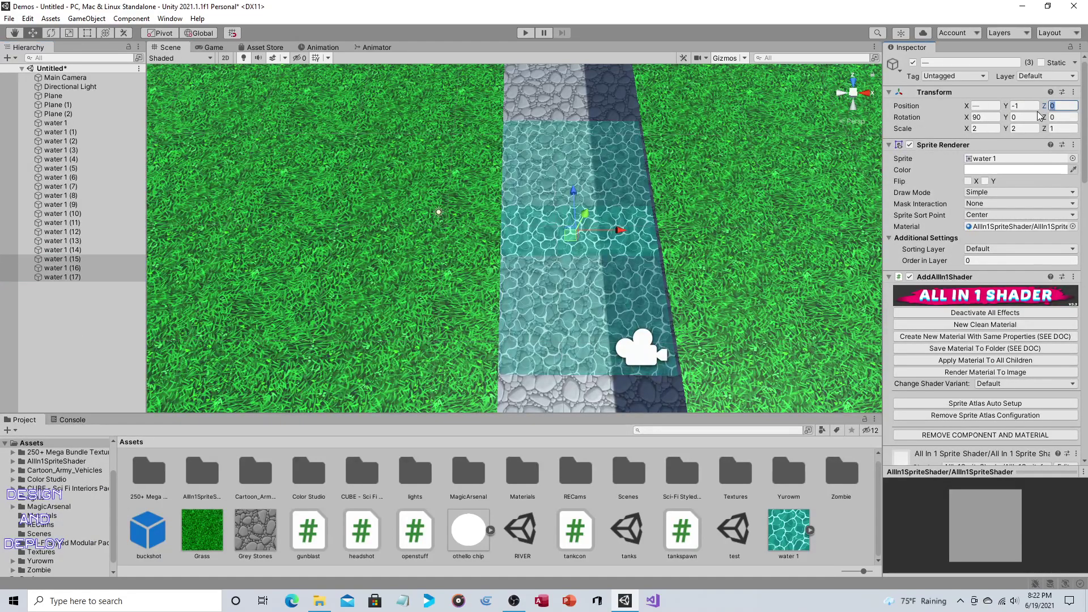
{"action": "type", "text": "-2"}
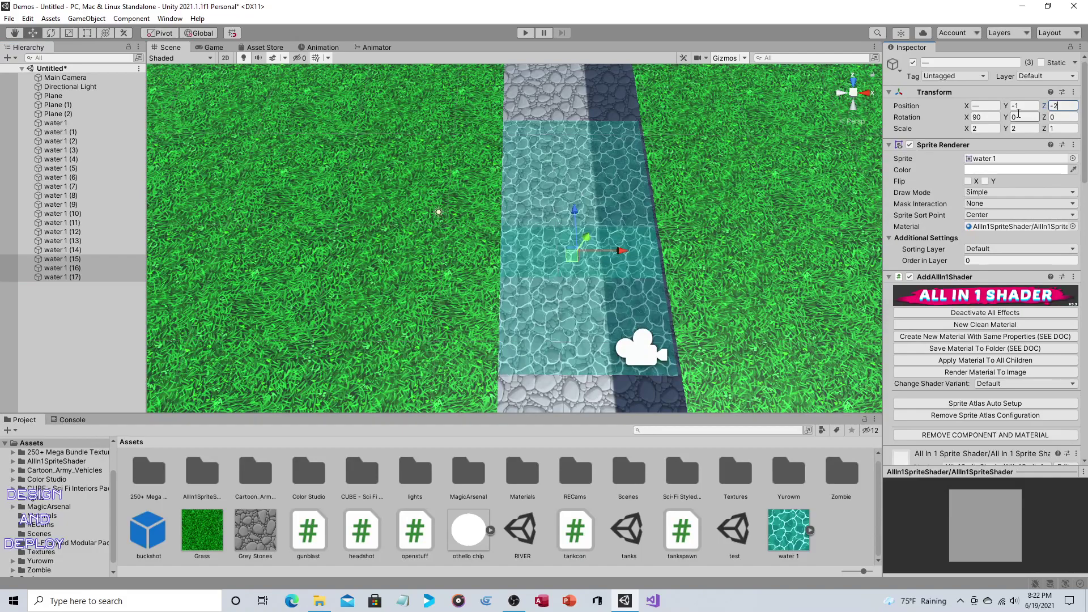
{"action": "type", "text": "0"}
{"action": "scroll", "coordinate": [410, 277], "scroll_direction": "down", "scroll_amount": 3}
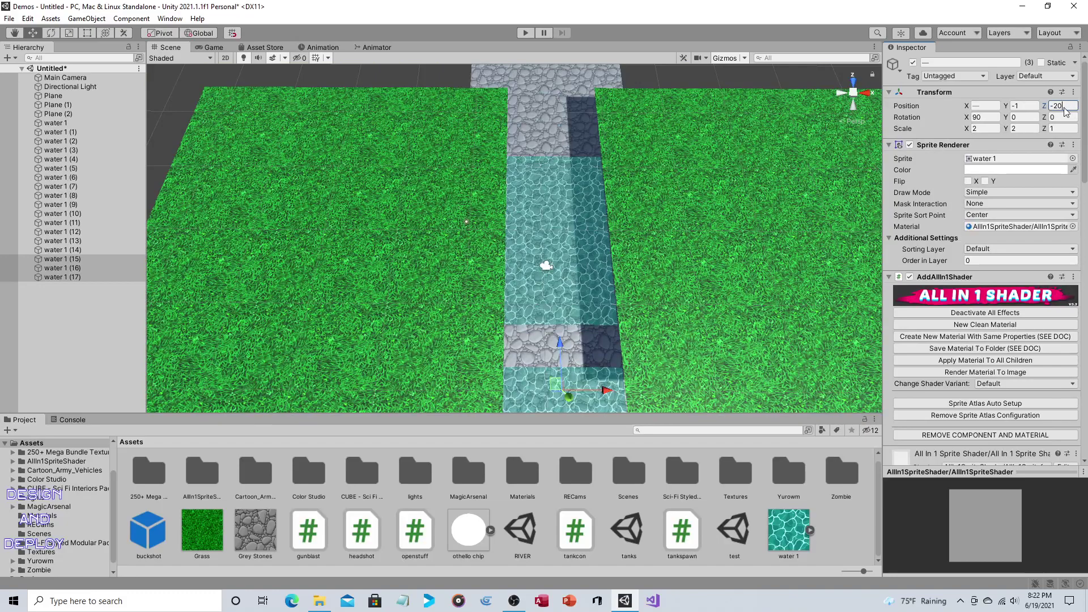
{"action": "left_click_drag", "start_coordinate": [1067, 111], "coordinate": [1058, 111]}
{"action": "type", "text": "1"}
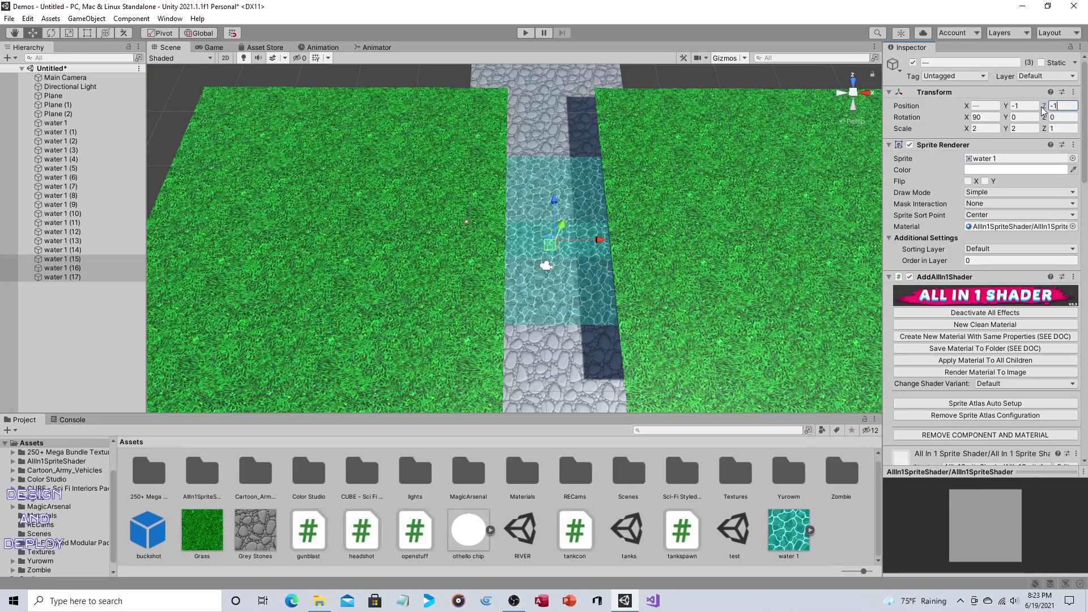
{"action": "type", "text": "5"}
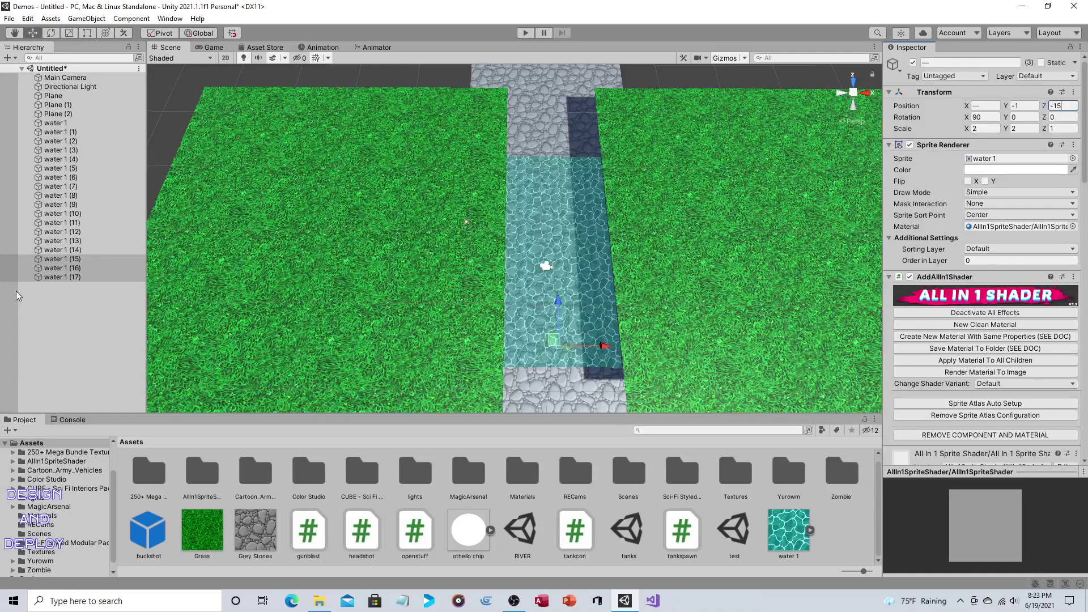
Paste another water row and set its Z position to 15 to extend the river at the far end.
{"action": "right_click", "coordinate": [45, 295]}
{"action": "left_click", "coordinate": [70, 330]}
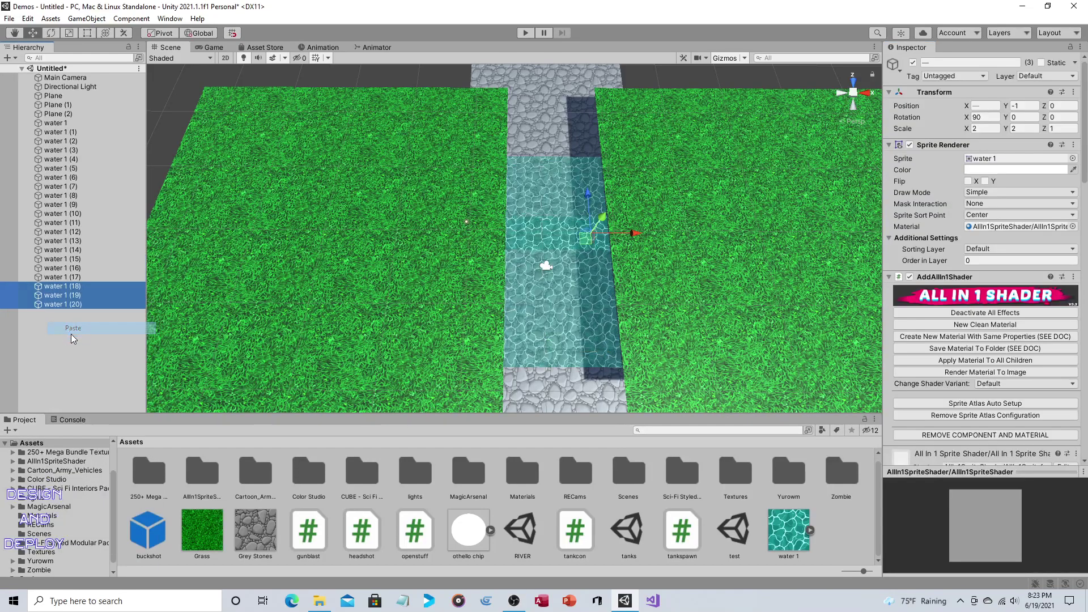
{"action": "left_click", "coordinate": [1064, 105]}
{"action": "type", "text": "2"}
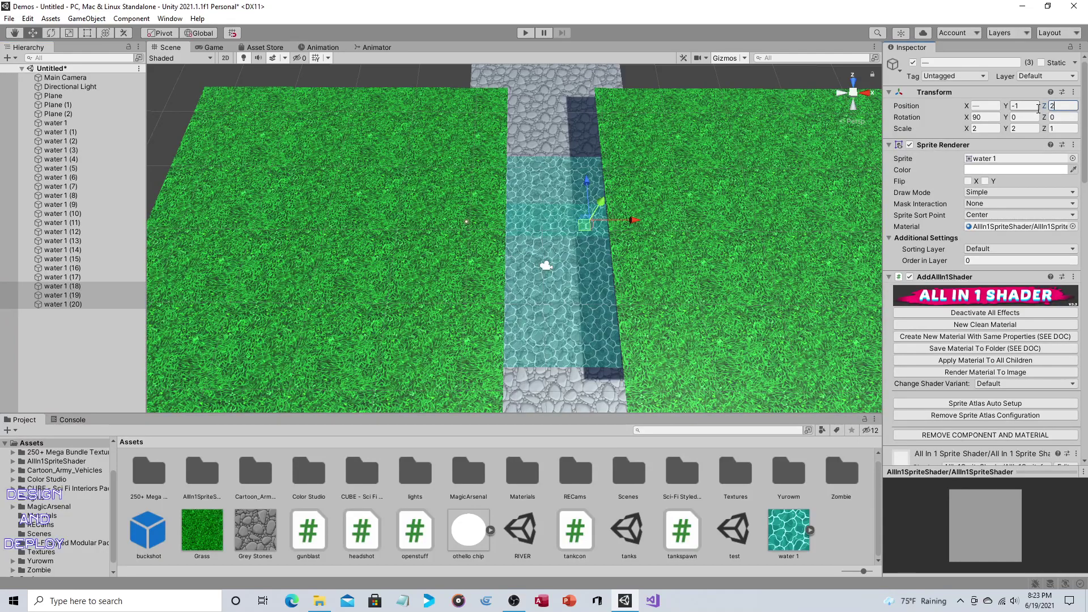
{"action": "type", "text": "0"}
{"action": "type", "text": "15"}
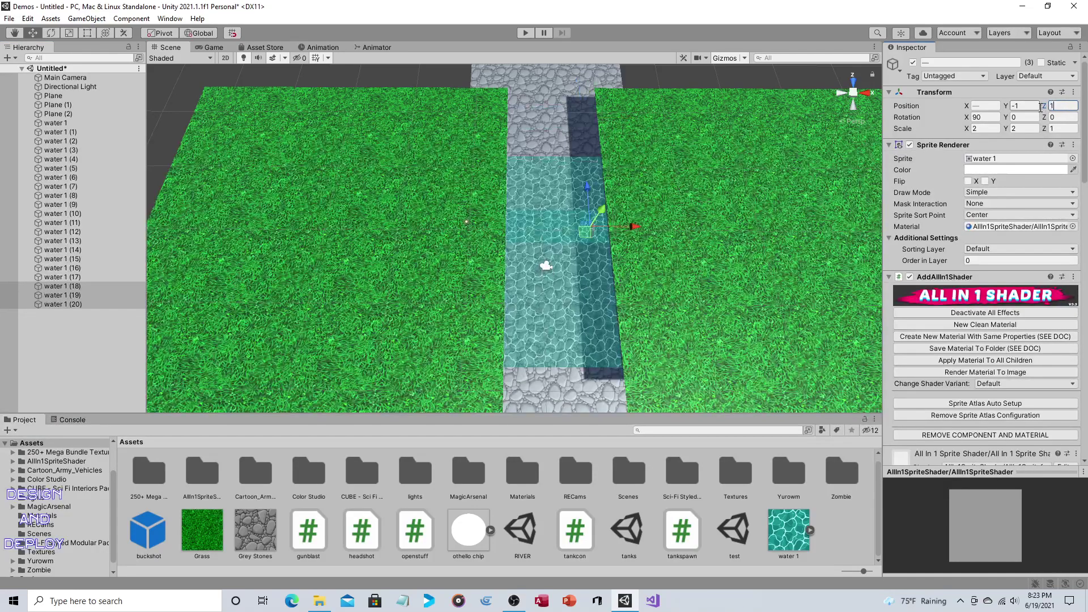
Paste one more row of water sprites and set its Z position to -20.
{"action": "right_click", "coordinate": [64, 334]}
{"action": "left_click", "coordinate": [90, 361]}
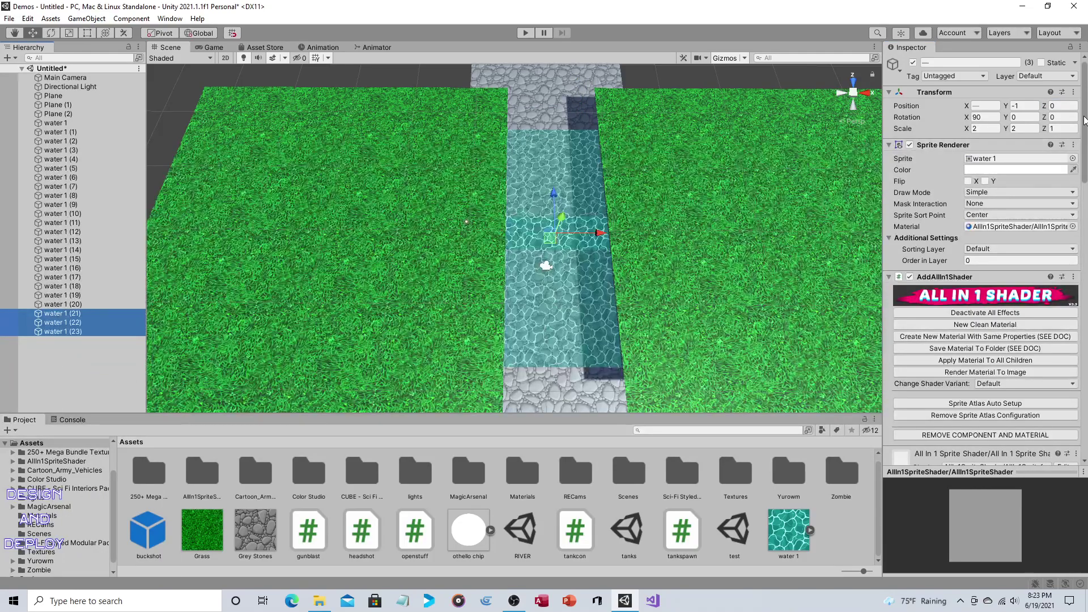
{"action": "left_click", "coordinate": [1063, 106]}
{"action": "type", "text": "2"}
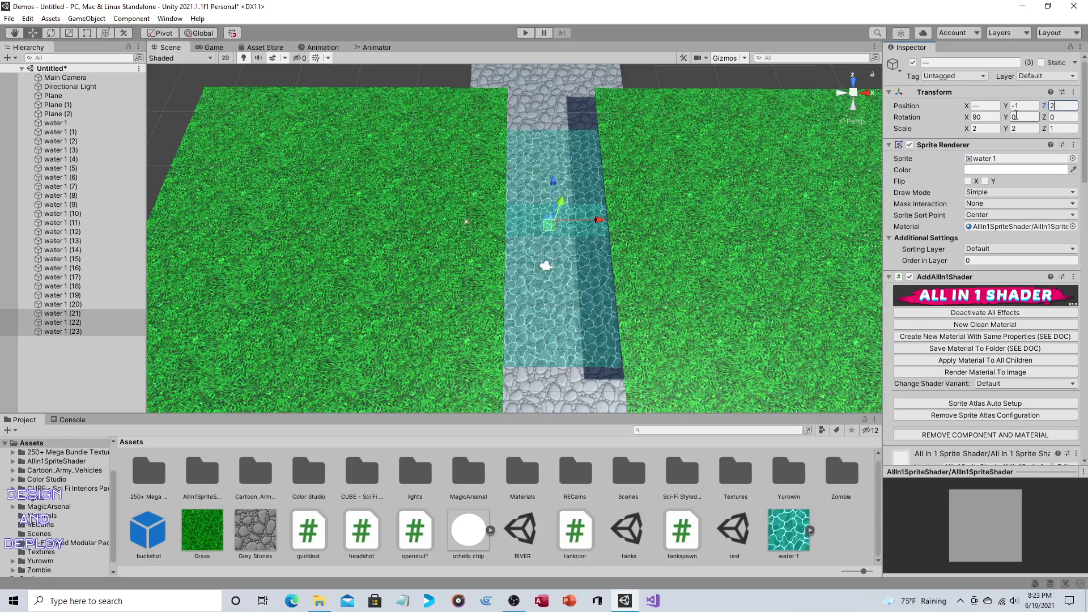
{"action": "key", "text": "BackSpace"}
{"action": "type", "text": "-20"}
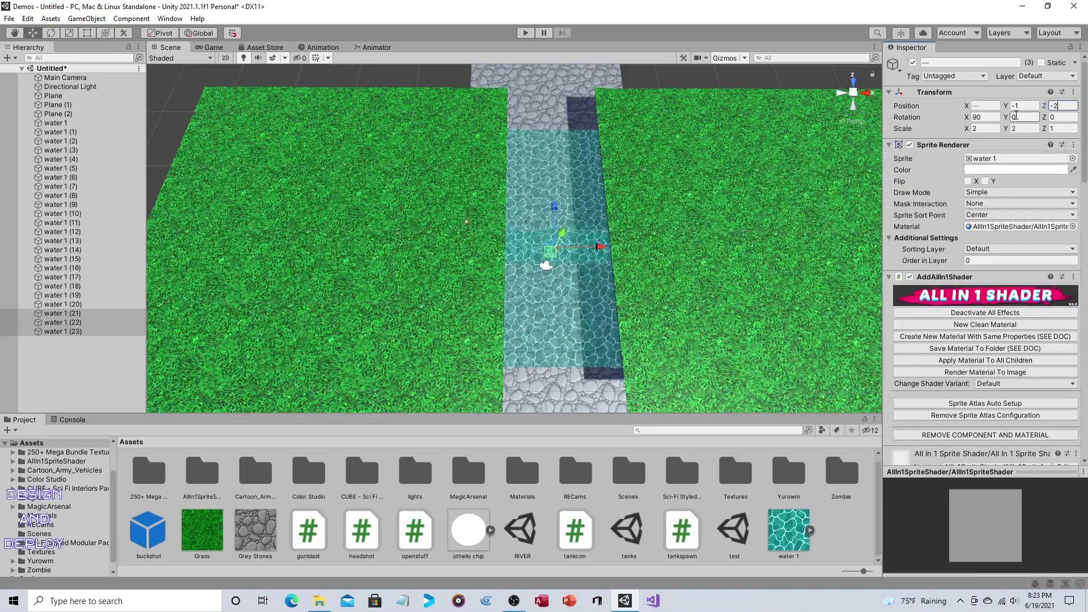
Preview the tiled river in Play mode, then return to editing the scene.
{"action": "left_click", "coordinate": [525, 33]}
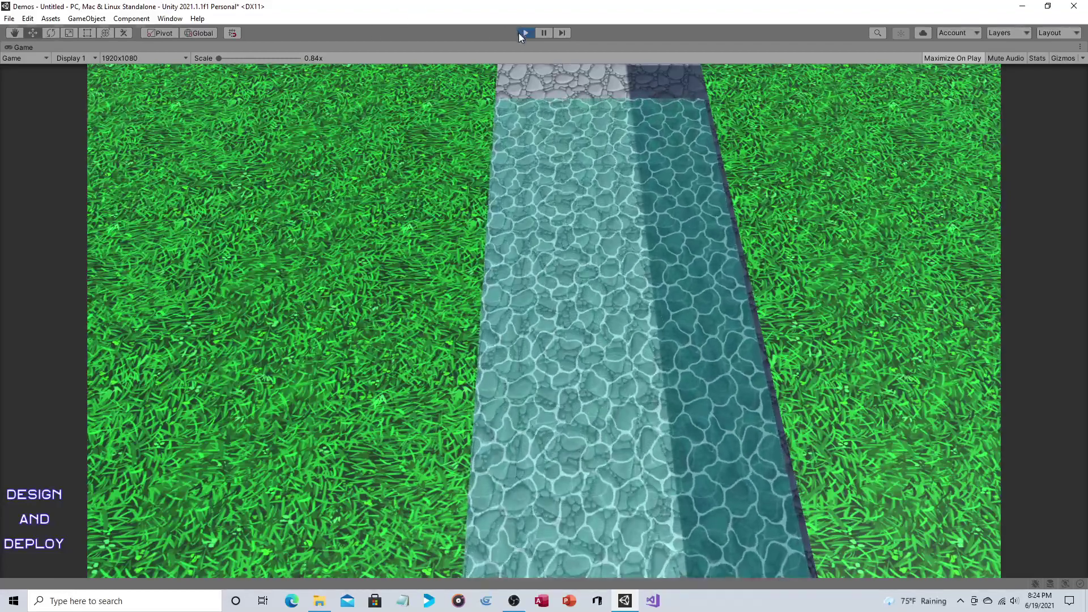
{"action": "left_click", "coordinate": [521, 32]}
{"action": "mouse_move", "coordinate": [718, 141]}
{"action": "middle_mouse_down"}
{"action": "mouse_move", "coordinate": [727, 145]}
{"action": "mouse_move", "coordinate": [728, 130]}
{"action": "middle_mouse_up"}
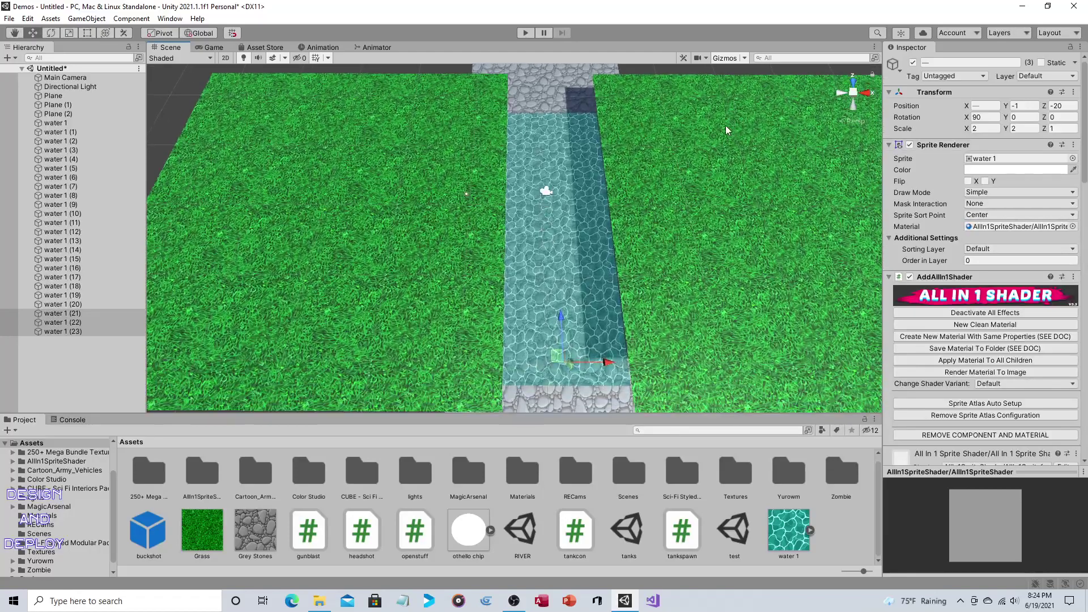